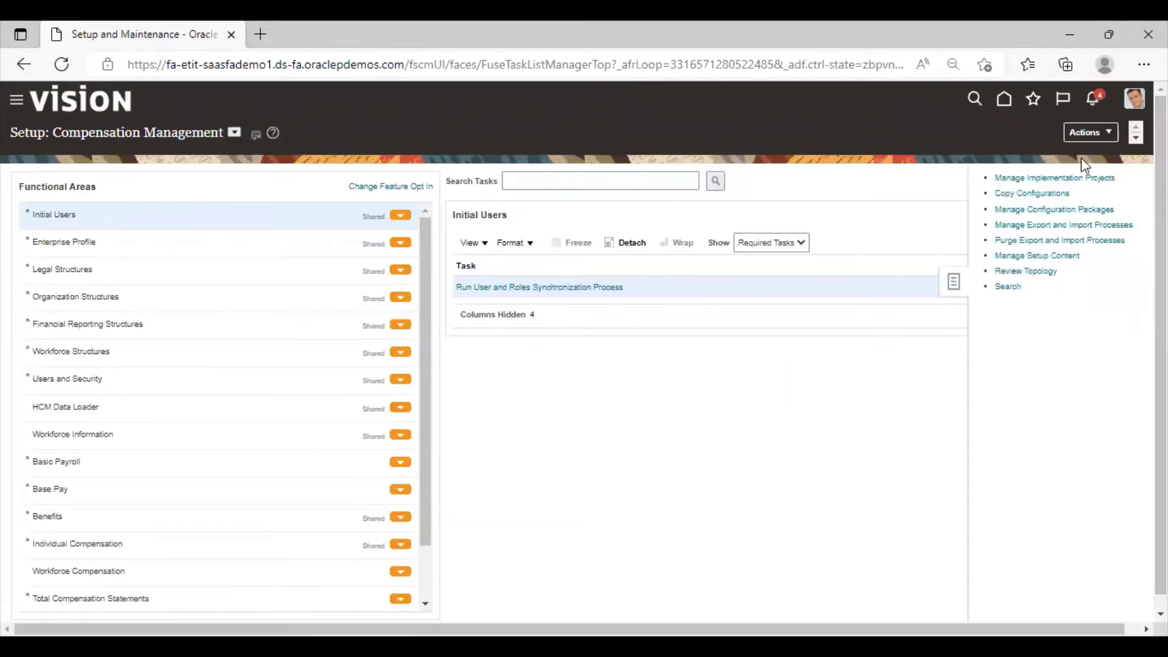
# In the FIN Implementation Project, find 'manage conversion rate' and launch Manage Conversion Rate Types
pyautogui.click(1069, 178)
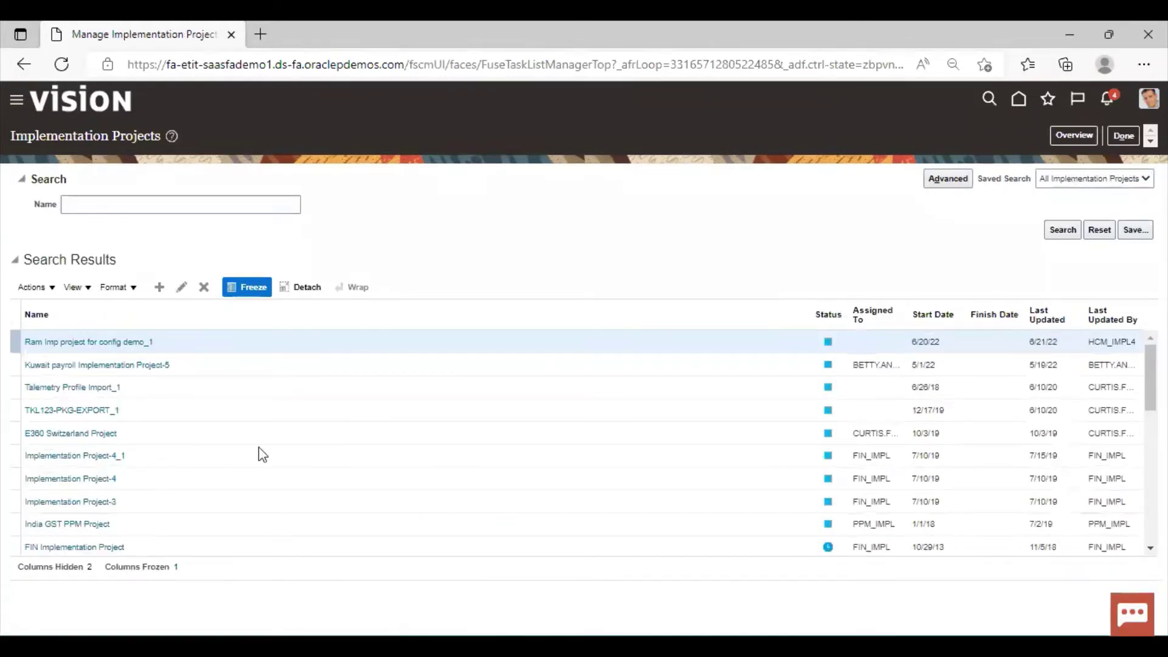
pyautogui.click(49, 548)
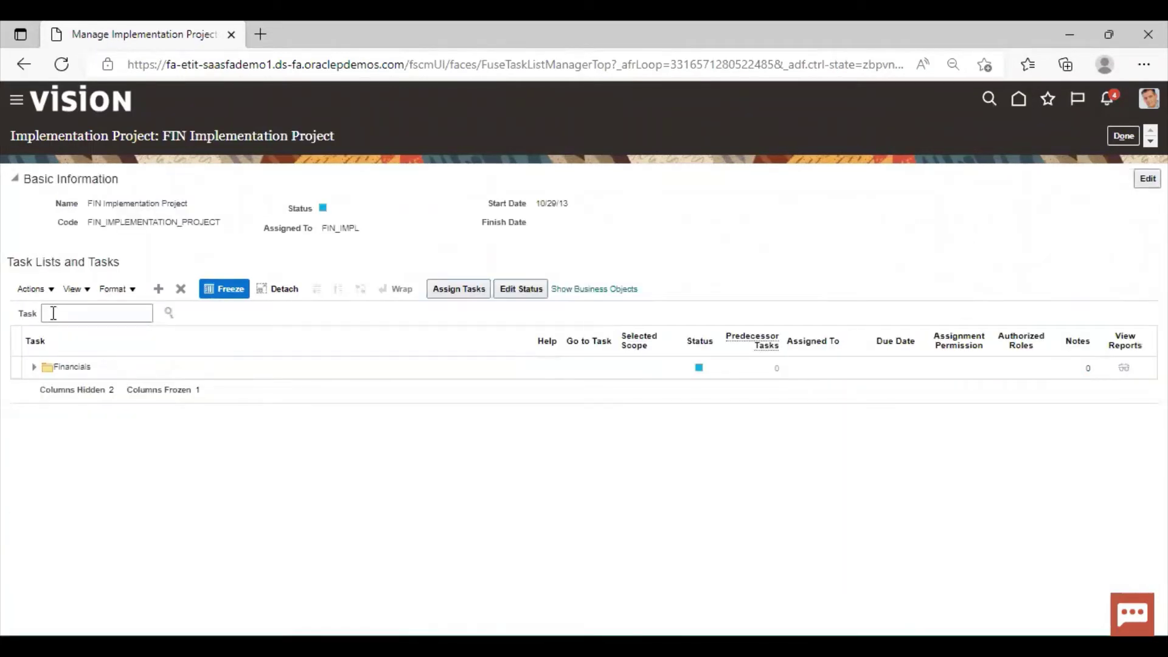
pyautogui.click(53, 313)
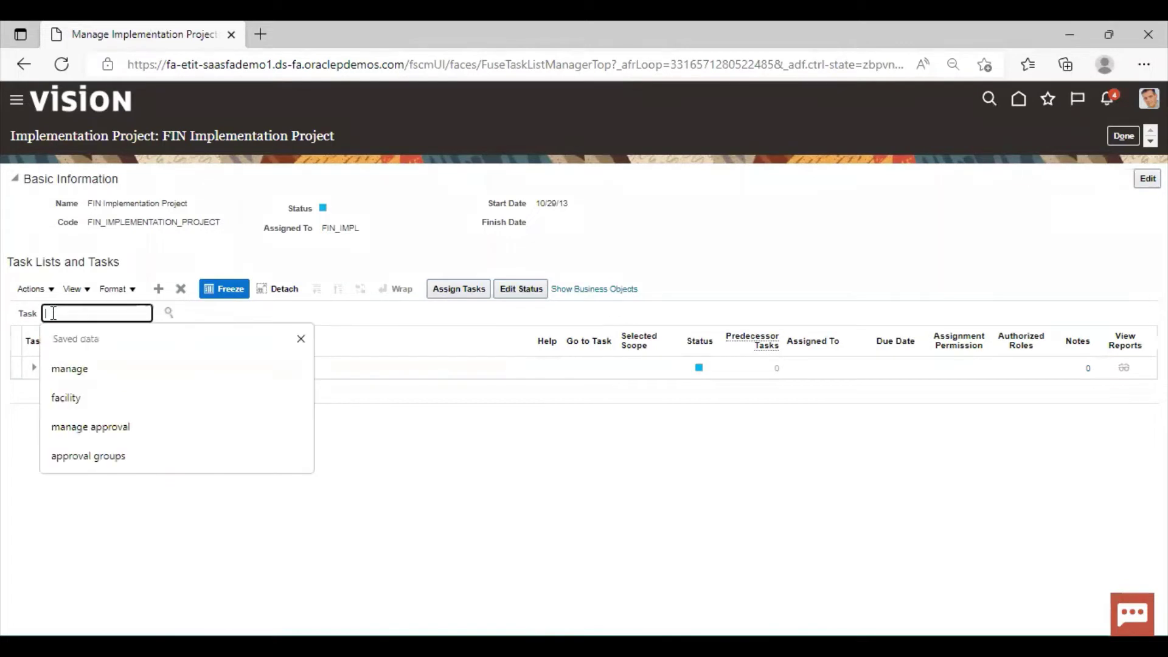
pyautogui.write('manage ')
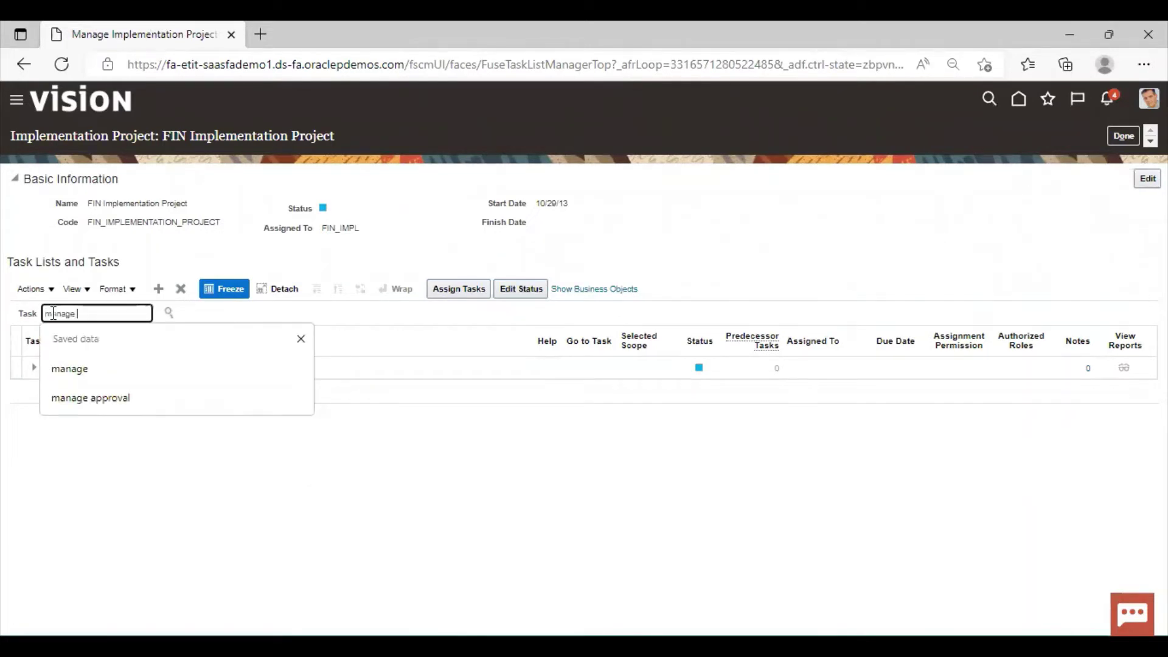
pyautogui.write('conversi')
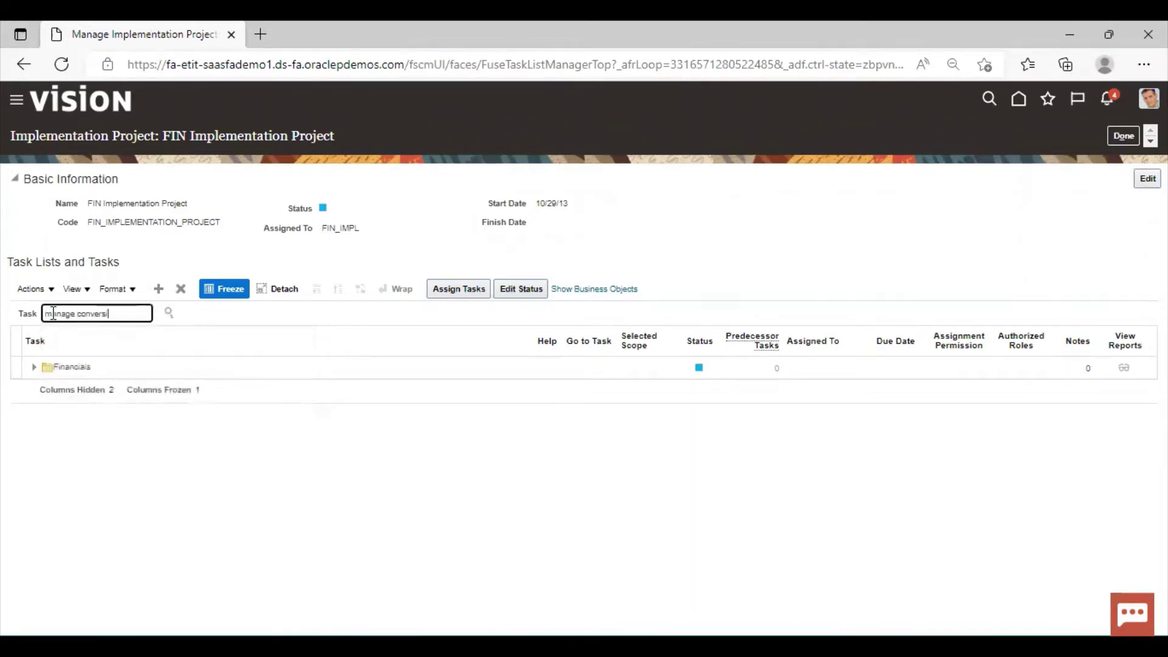
pyautogui.write('on rate')
pyautogui.press('Return')
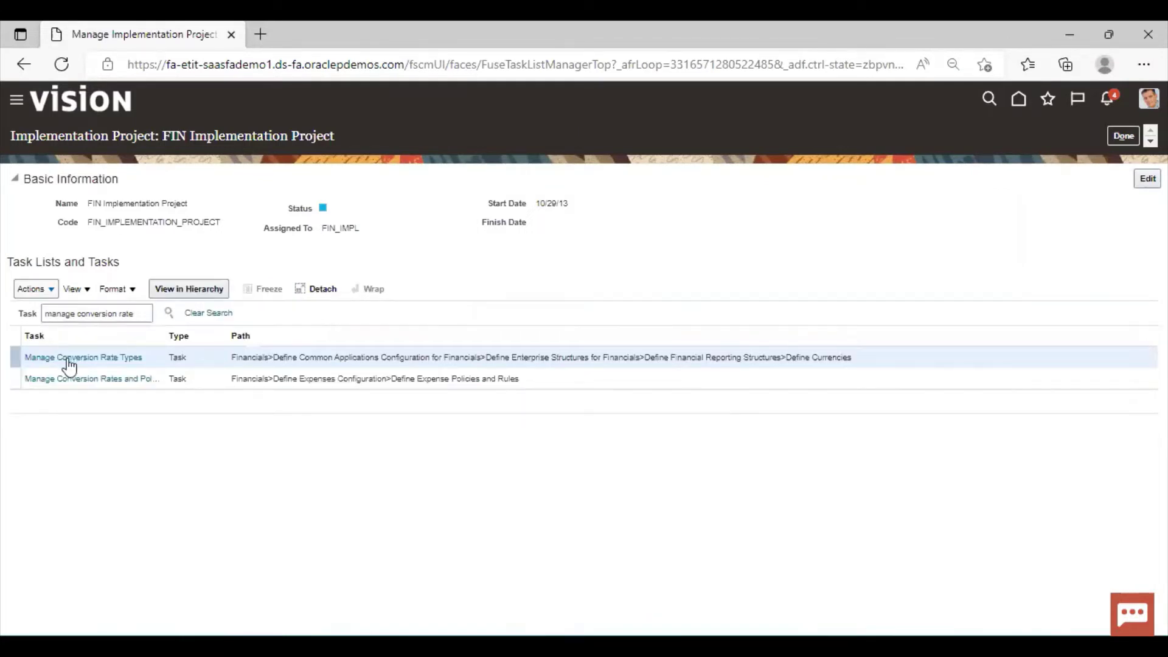
pyautogui.click(68, 359)
pyautogui.click(67, 357)
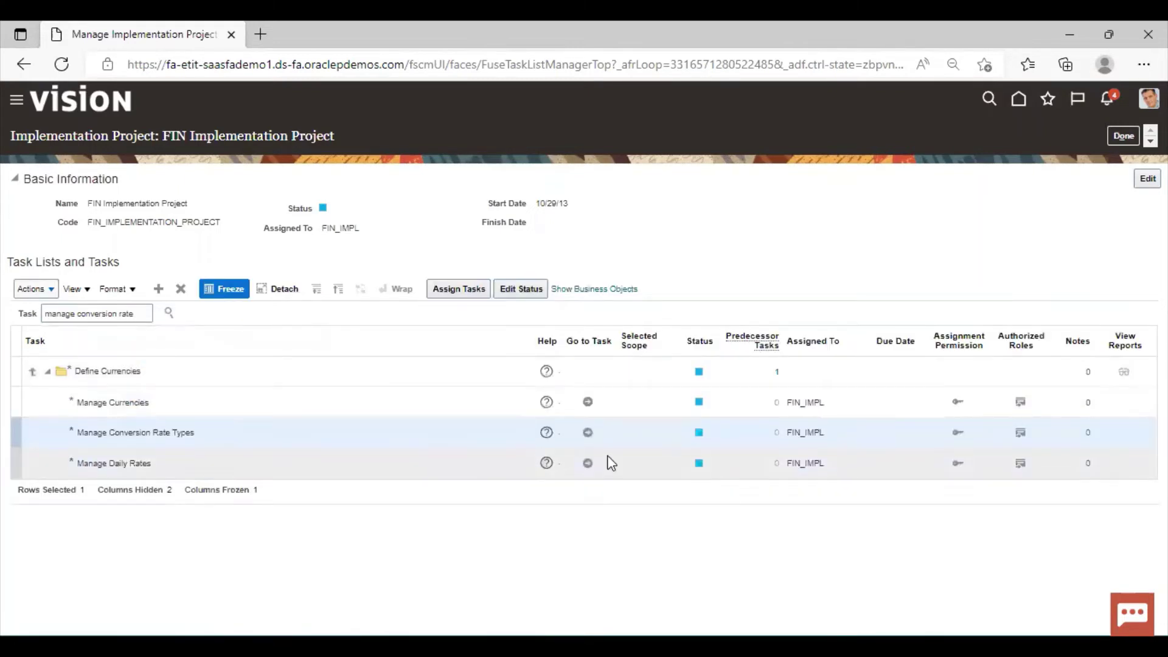
pyautogui.click(584, 430)
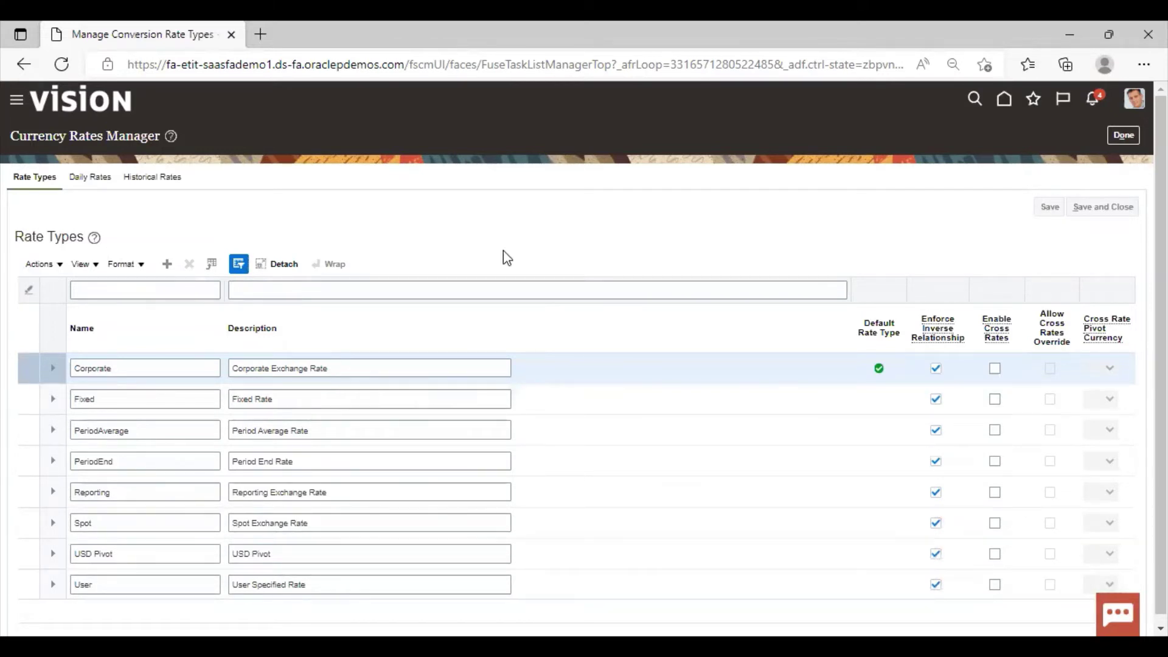
# Add a new rate type named CorporateAverage with description 'Corporate Average Rate'
pyautogui.click(168, 264)
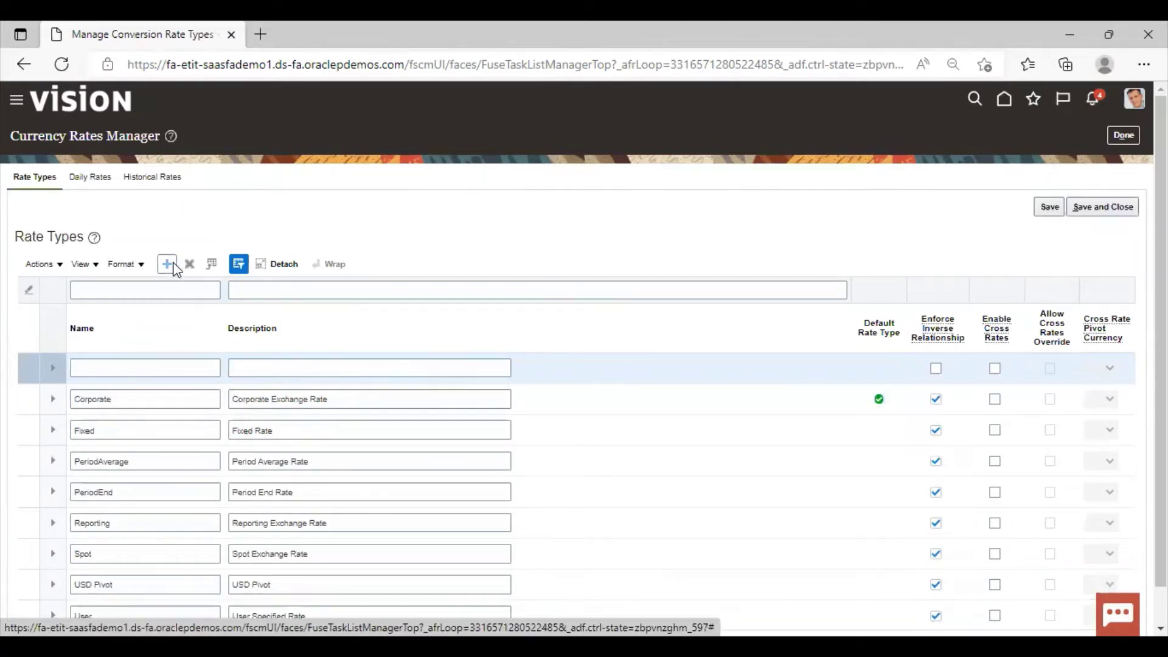
pyautogui.click(142, 368)
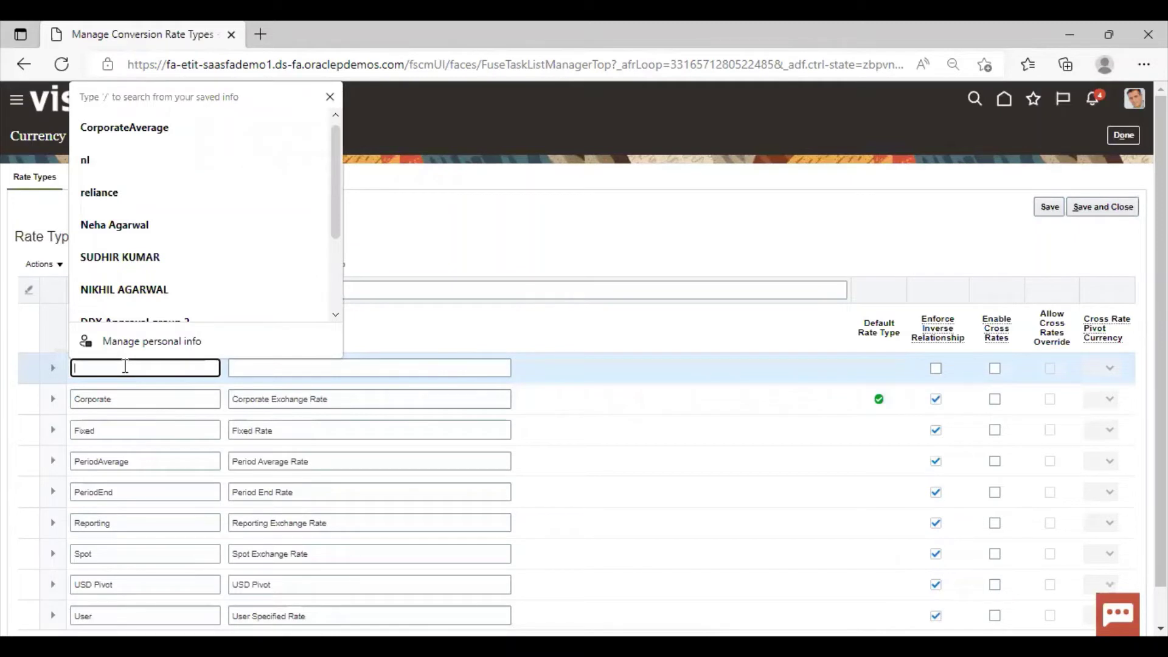
pyautogui.write('Cor')
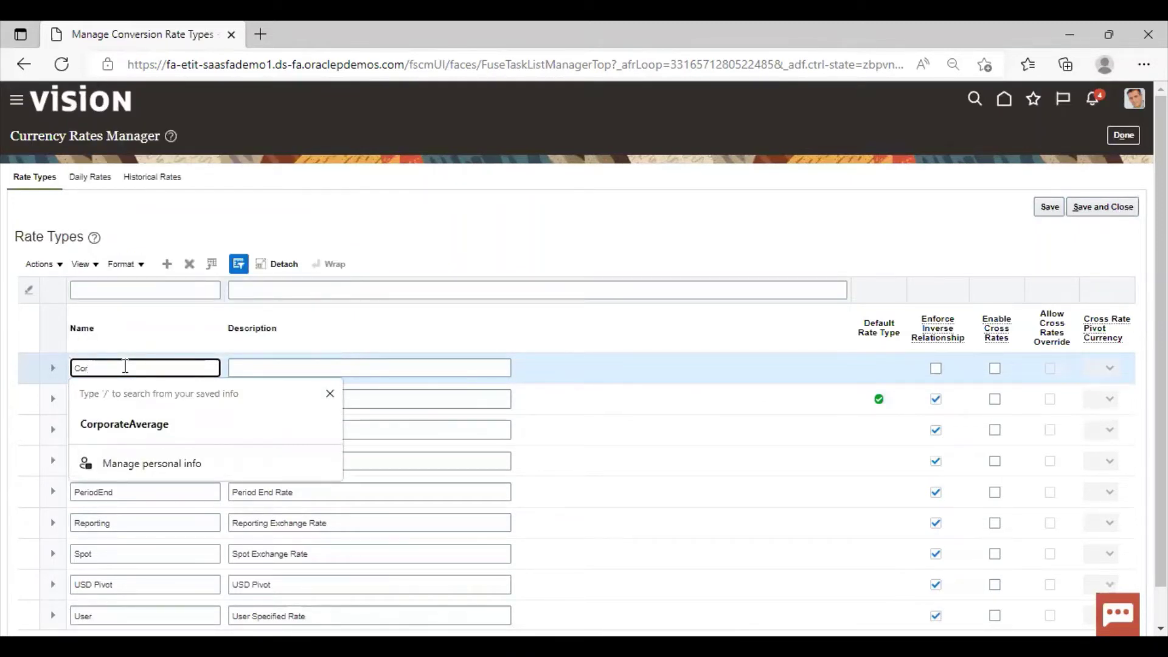
pyautogui.write('porateAverage')
pyautogui.press('Tab')
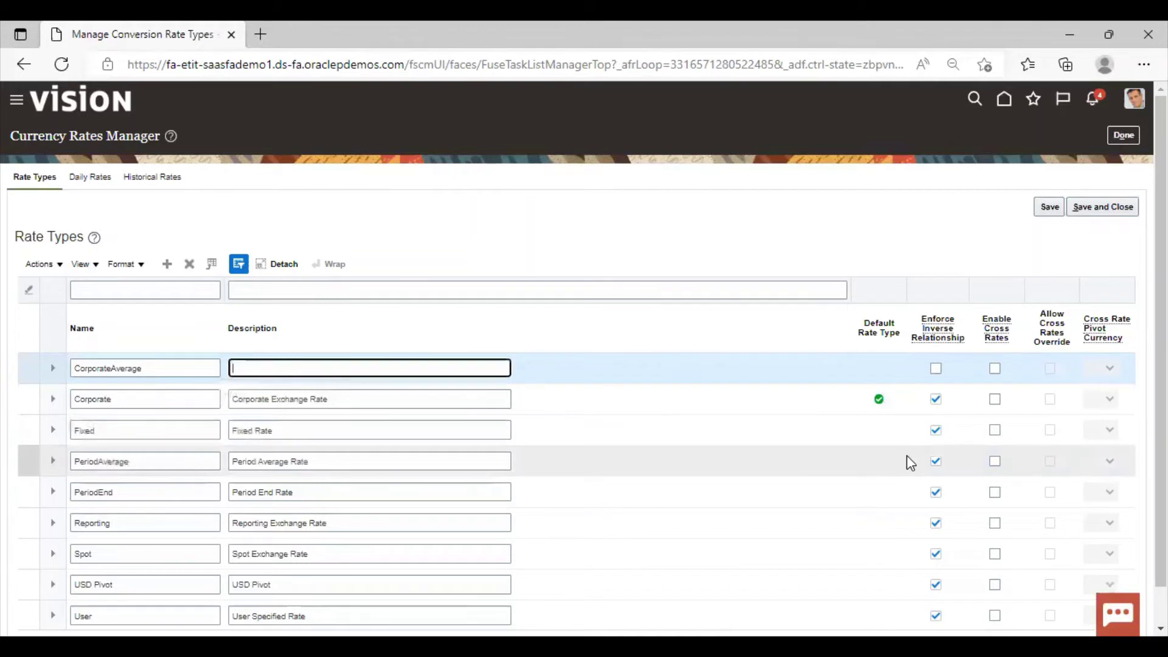
pyautogui.write('Corporate Average Rate')
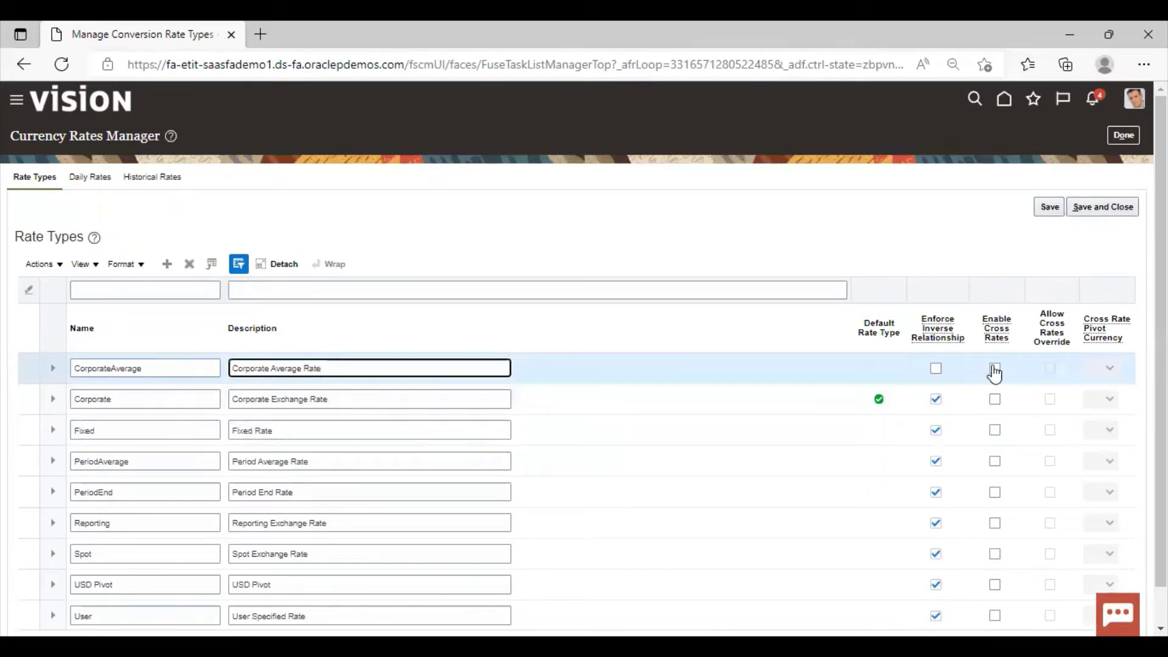
# Enforce inverse relationship, enable cross rates and set INR as the pivot currency
pyautogui.click(936, 369)
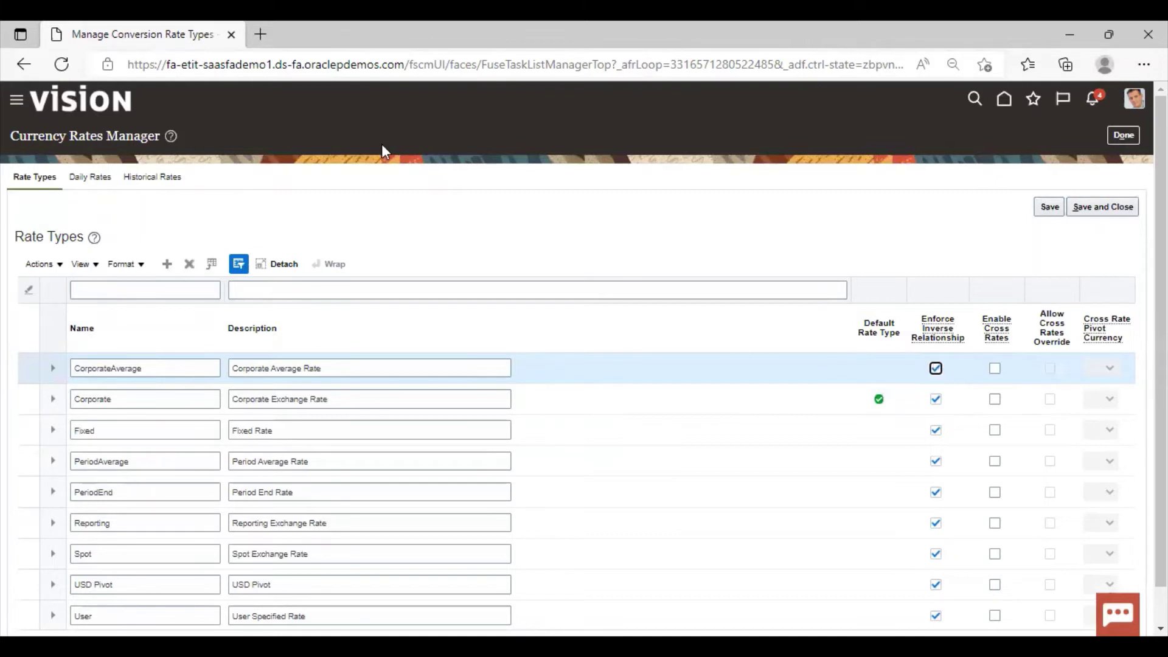
pyautogui.click(995, 369)
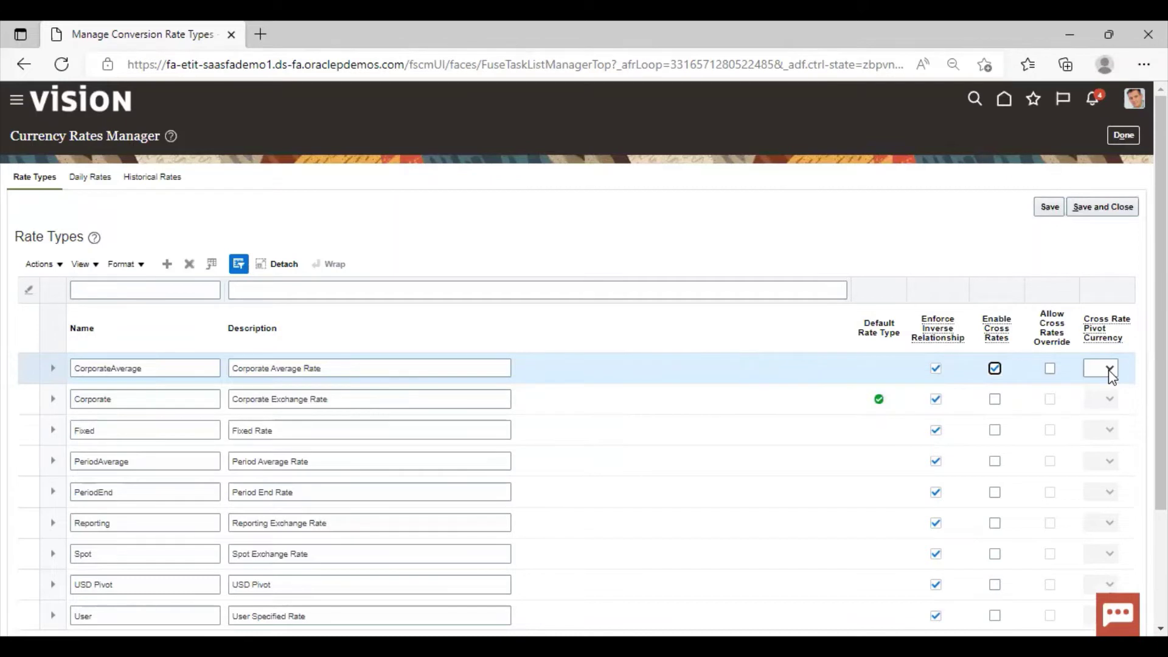
pyautogui.click(1108, 370)
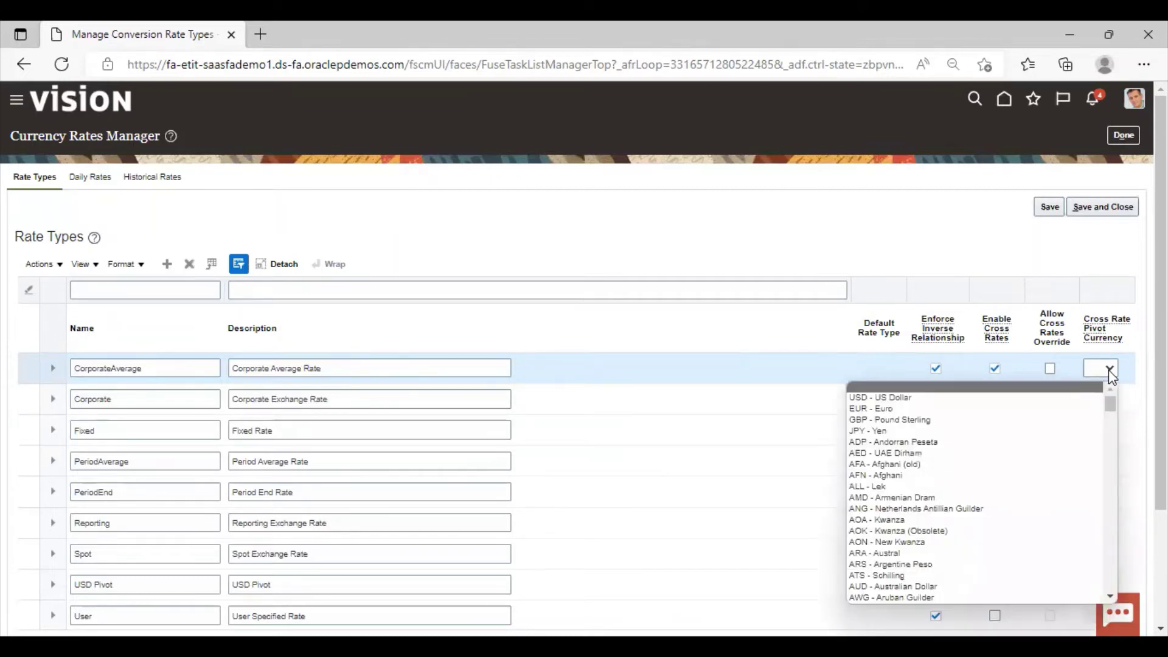
pyautogui.write('INR')
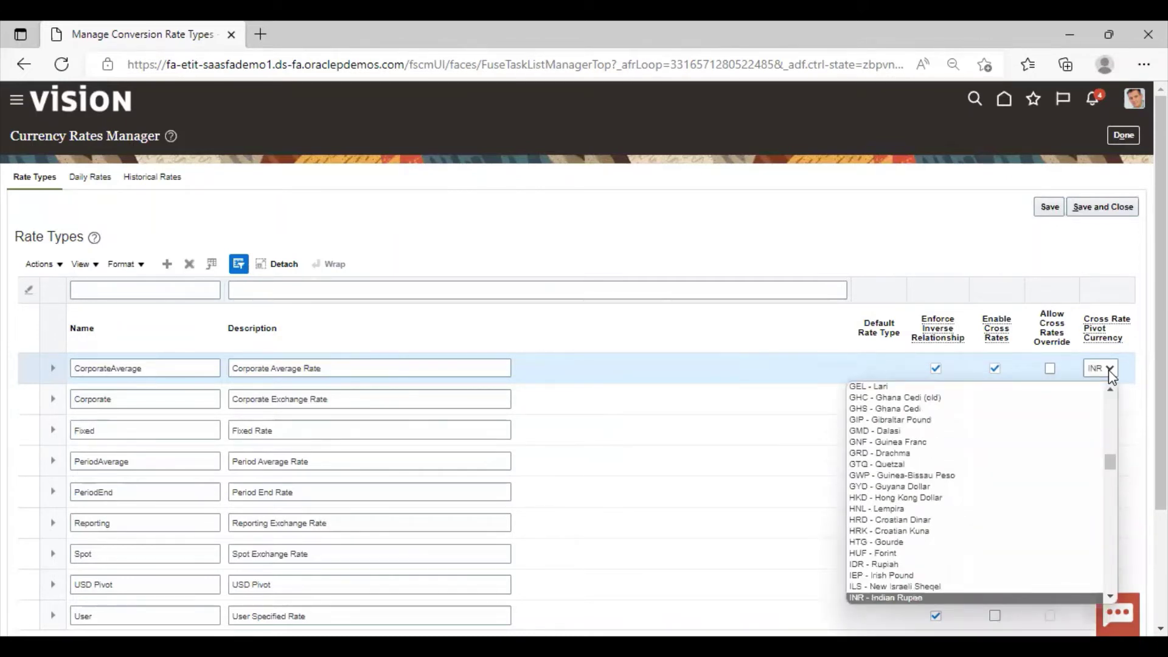
pyautogui.press('Return')
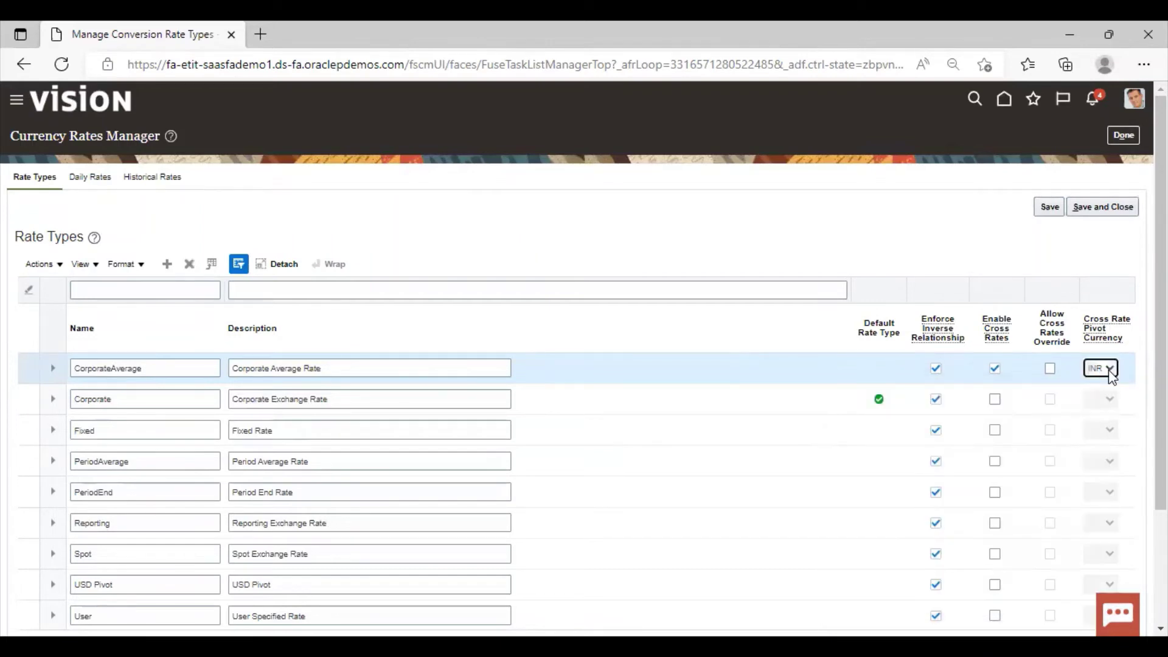
pyautogui.scroll(-2, 1111, 376)
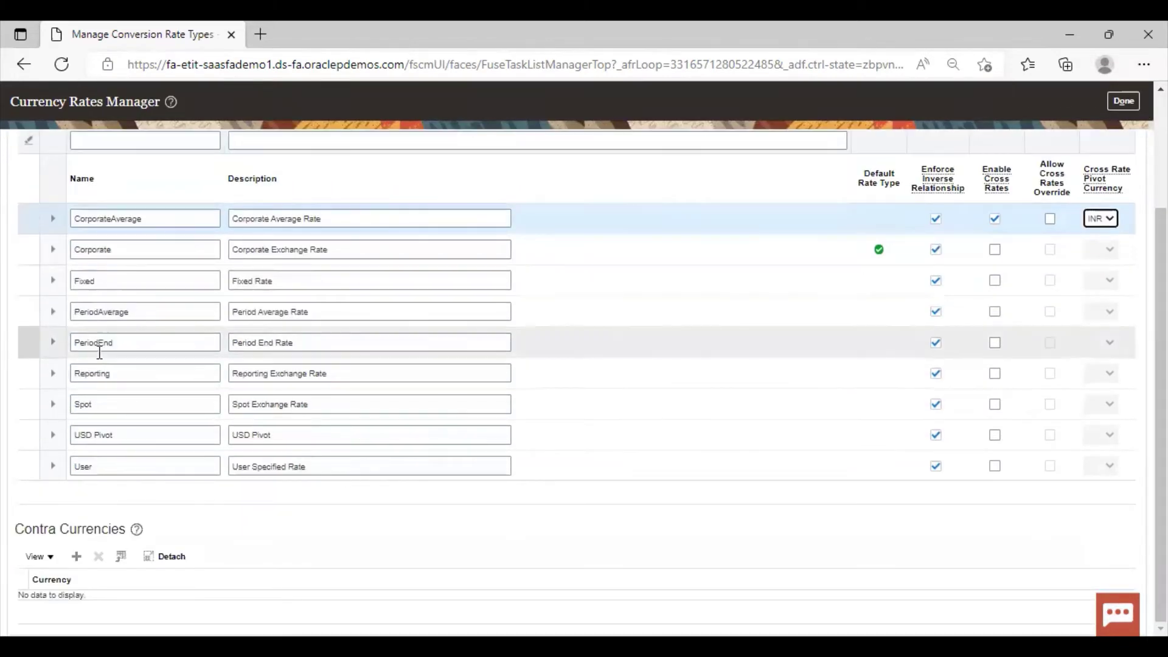
# Keep GBP as the first contra currency for CorporateAverage
pyautogui.click(81, 563)
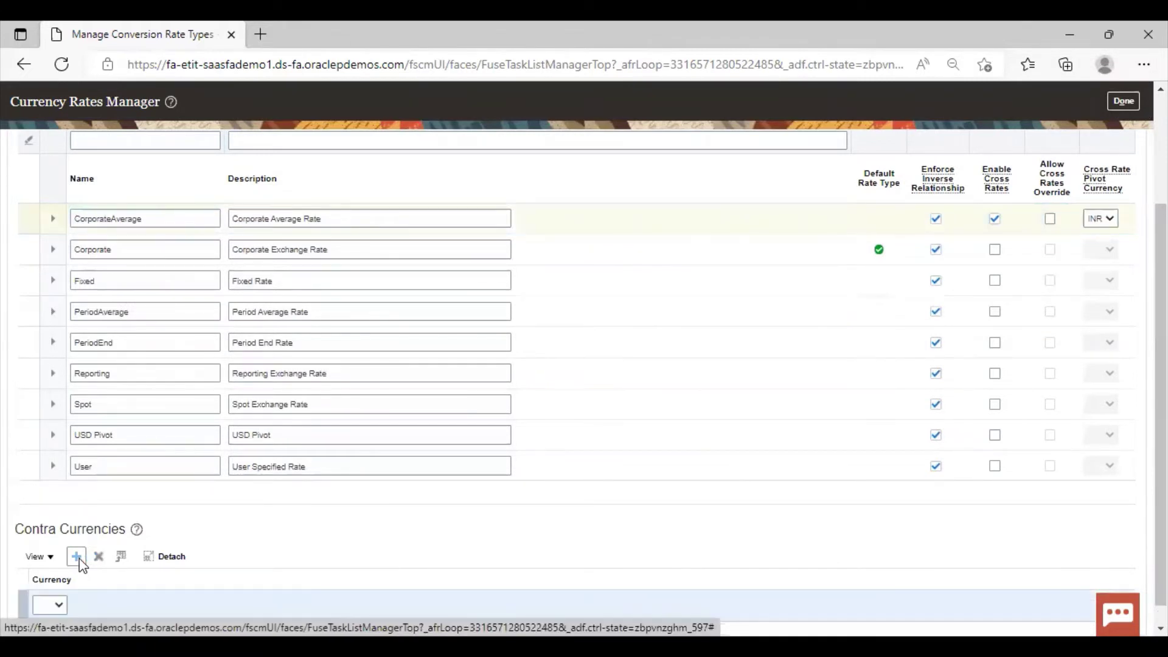
pyautogui.click(61, 604)
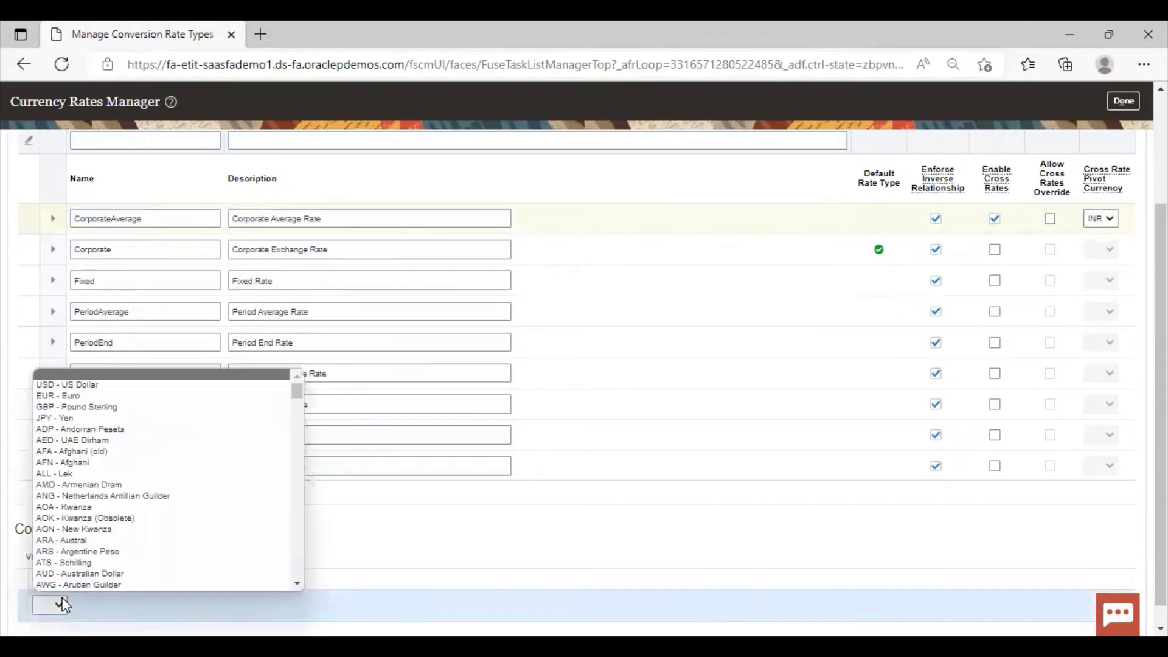
pyautogui.press('g')
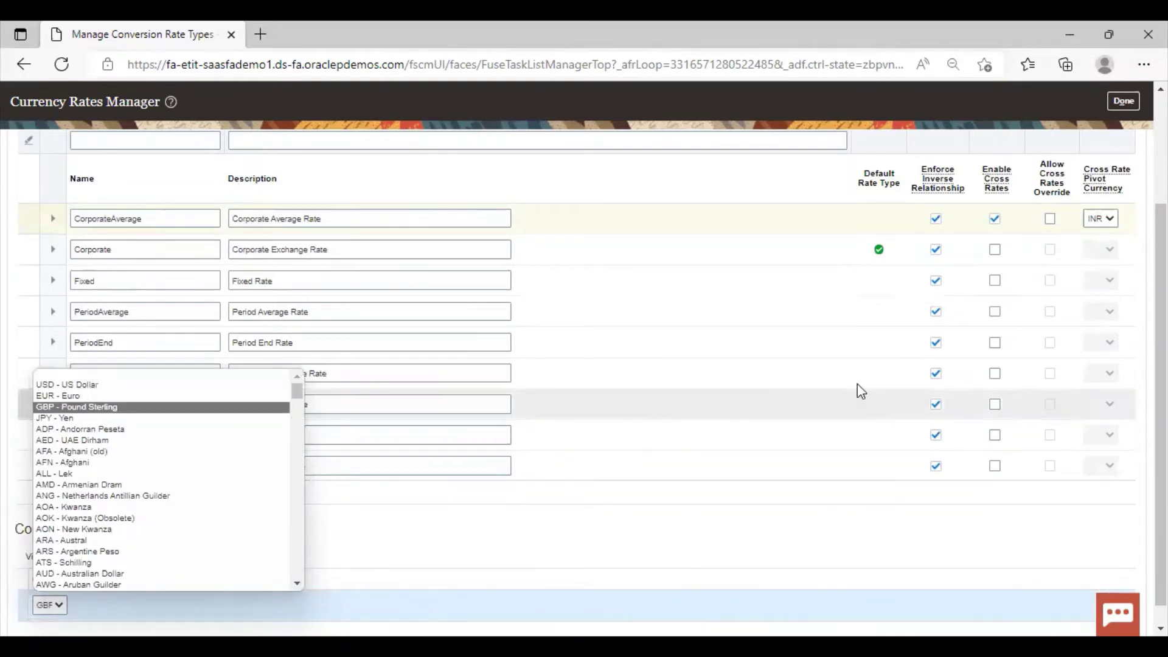
pyautogui.press('a')
pyautogui.press('m')
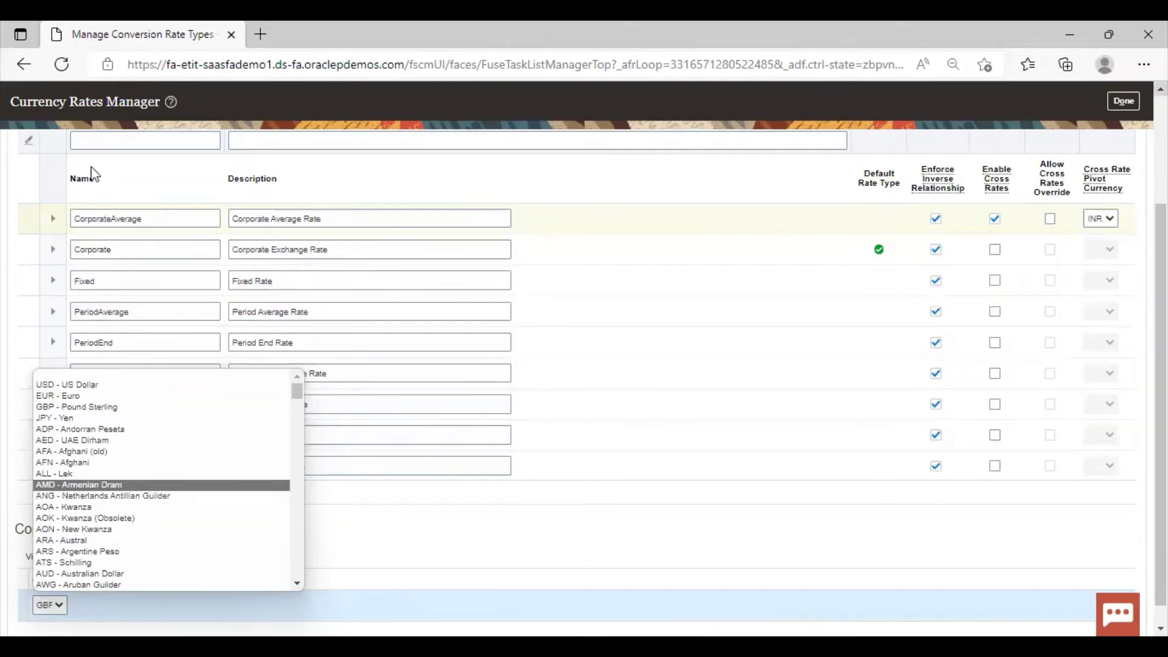
pyautogui.click(91, 406)
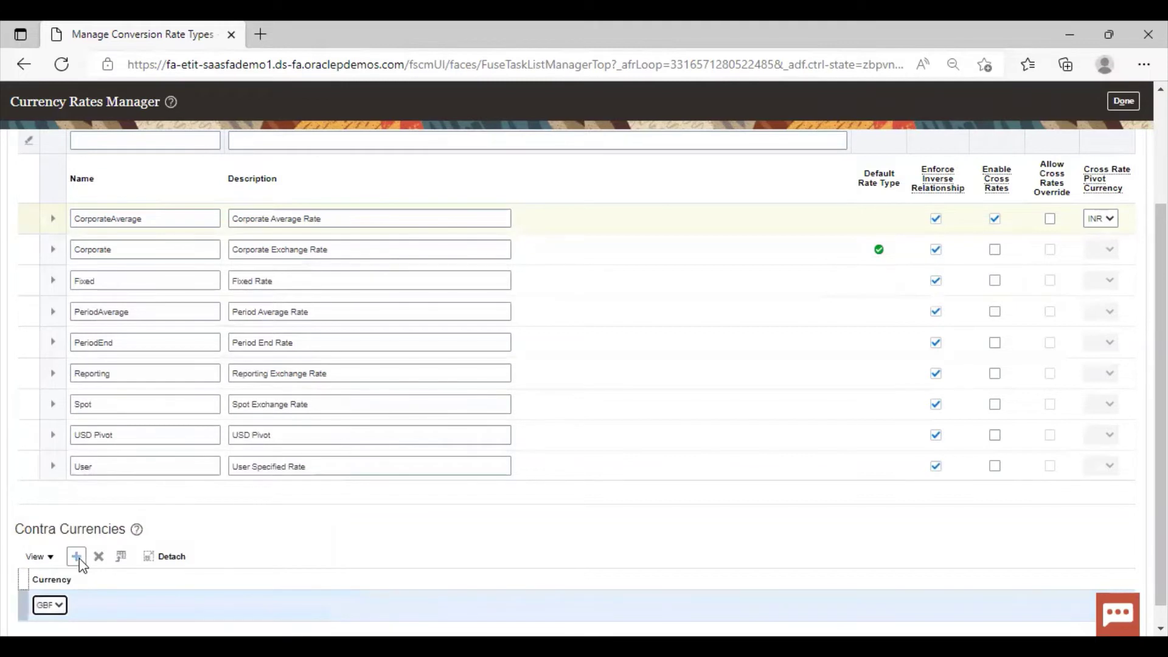
# Add USD as a second contra currency and finish the rate types setup
pyautogui.click(80, 562)
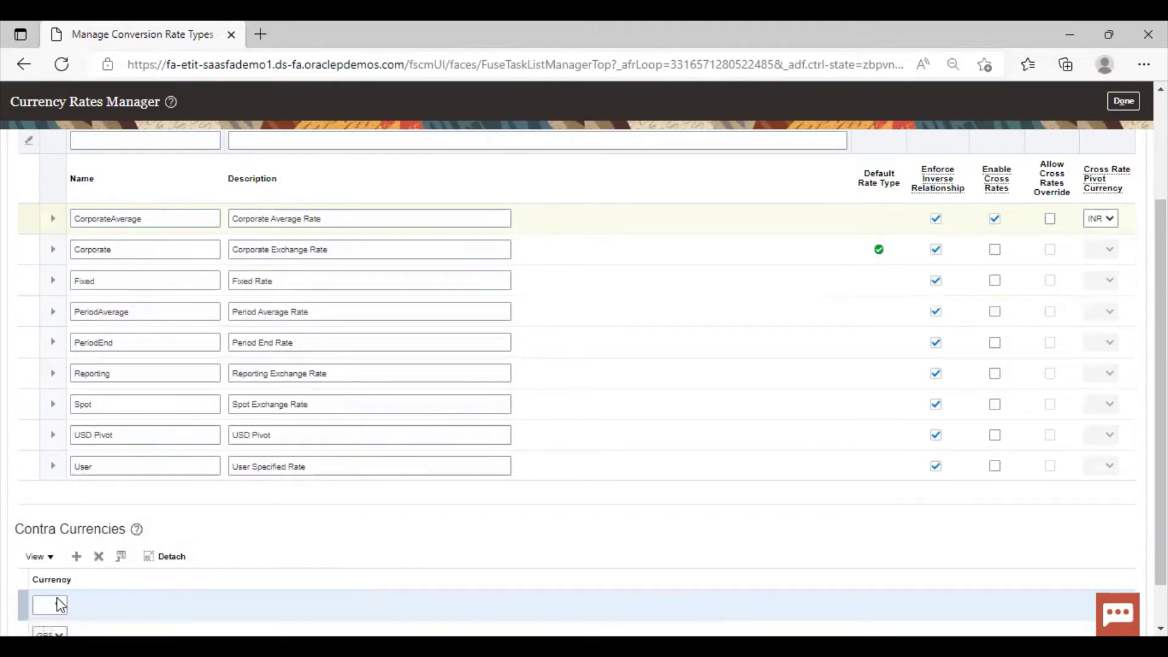
pyautogui.click(61, 604)
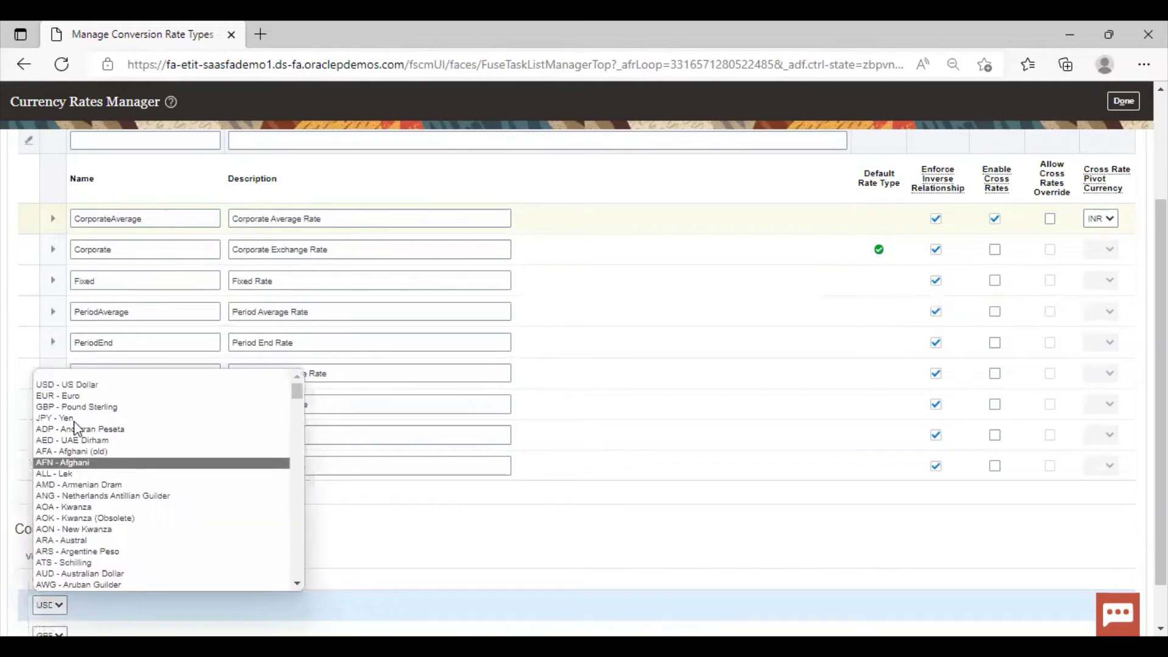
pyautogui.click(69, 385)
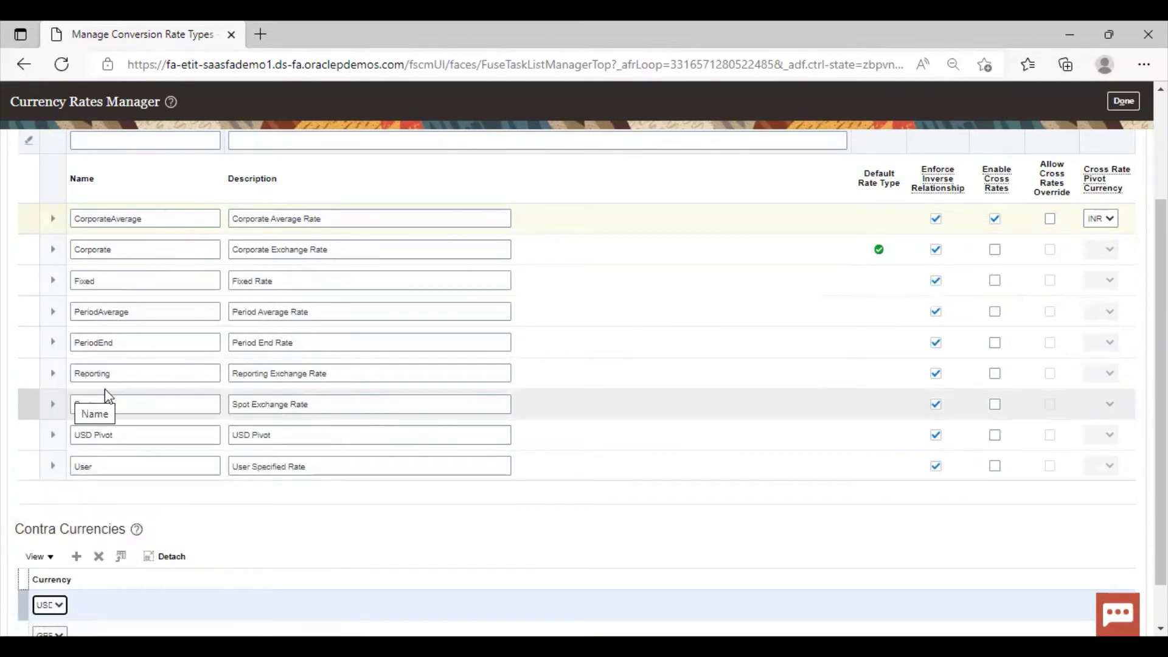
pyautogui.click(1121, 102)
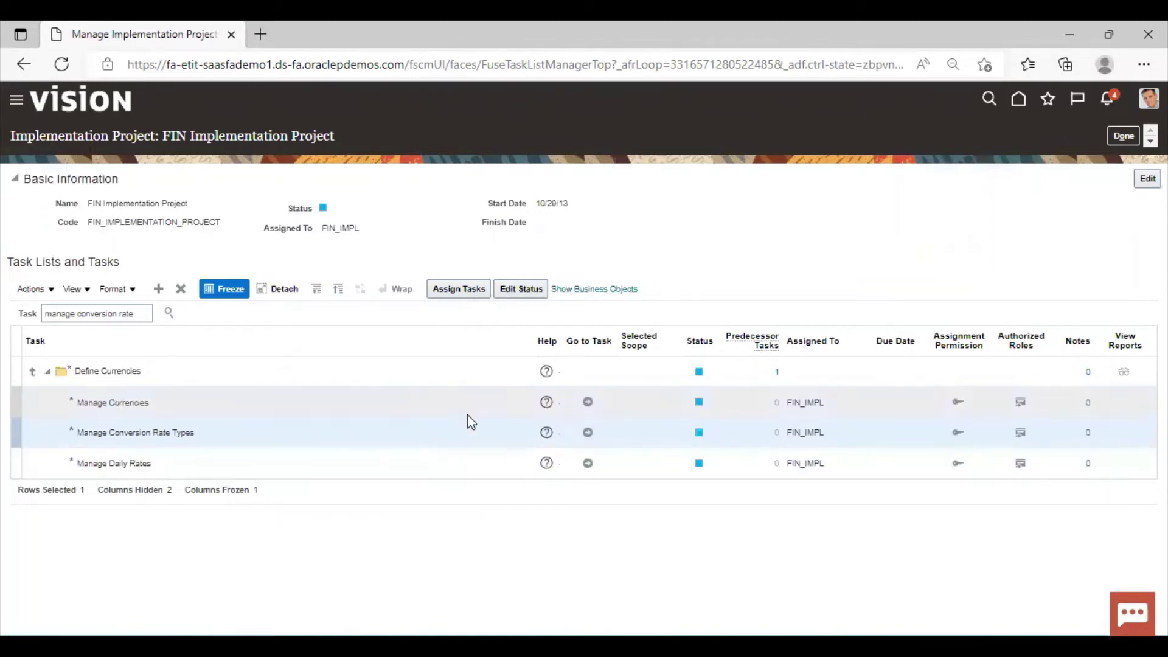
# Launch Manage Daily Rates and show the Daily Rates view
pyautogui.click(589, 460)
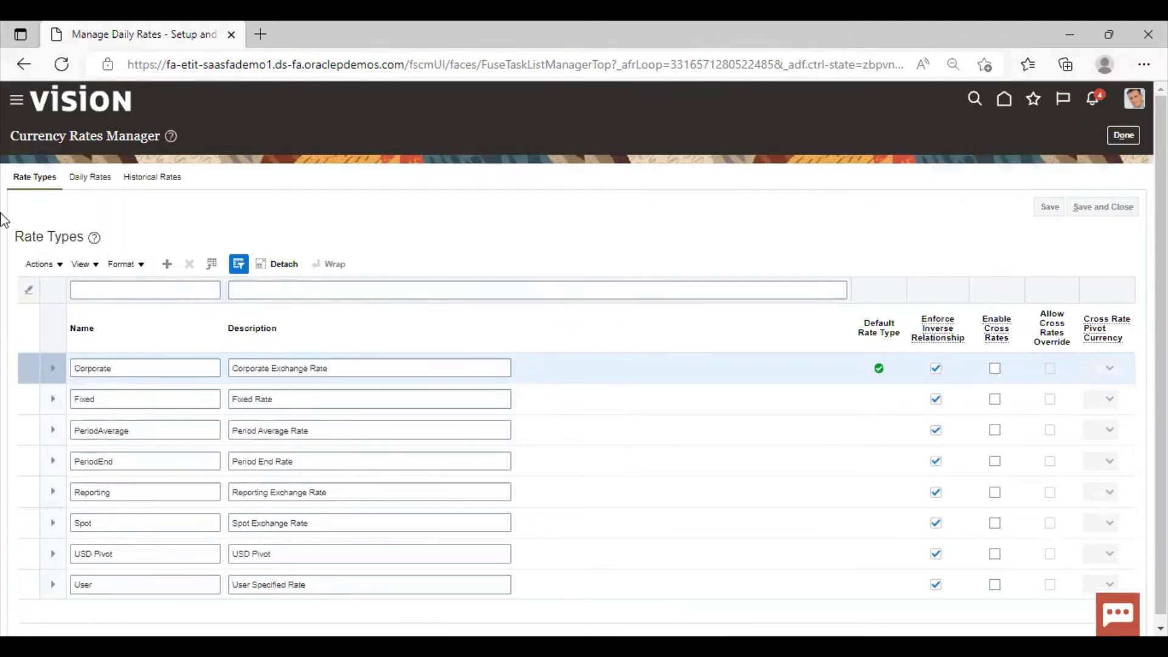
pyautogui.click(85, 178)
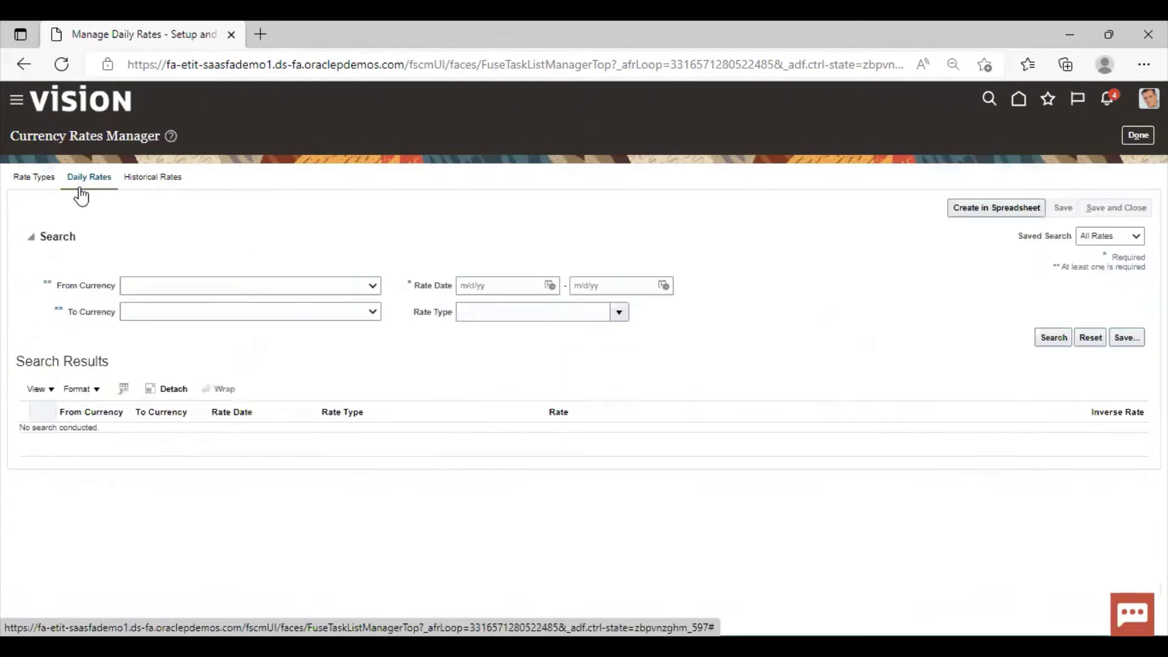
# Generate the CreateDailyRates.xlsx spreadsheet and open it in Excel
pyautogui.click(971, 215)
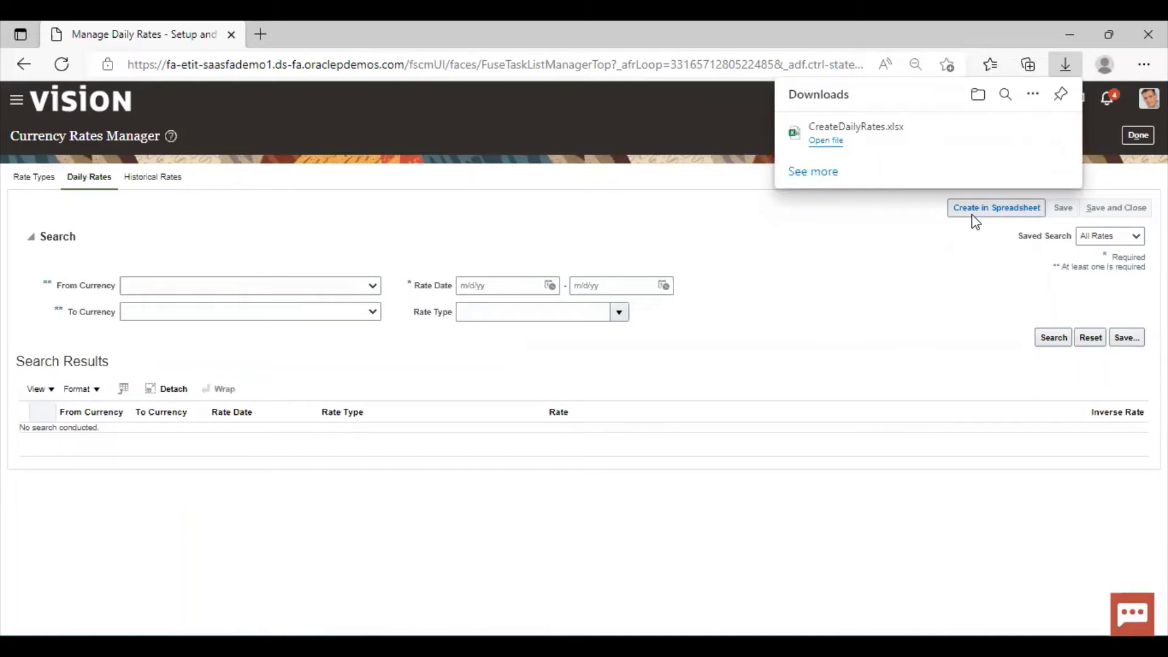
pyautogui.click(825, 141)
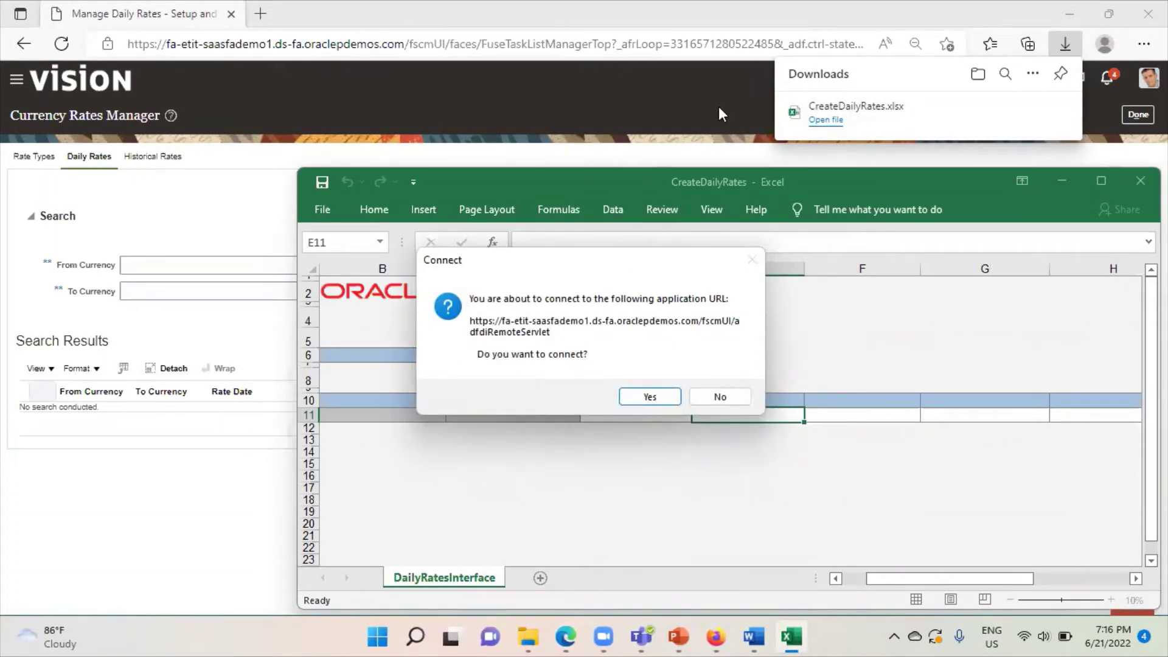
# Connect the workbook to Oracle and sign in with the user ID and password
pyautogui.click(652, 398)
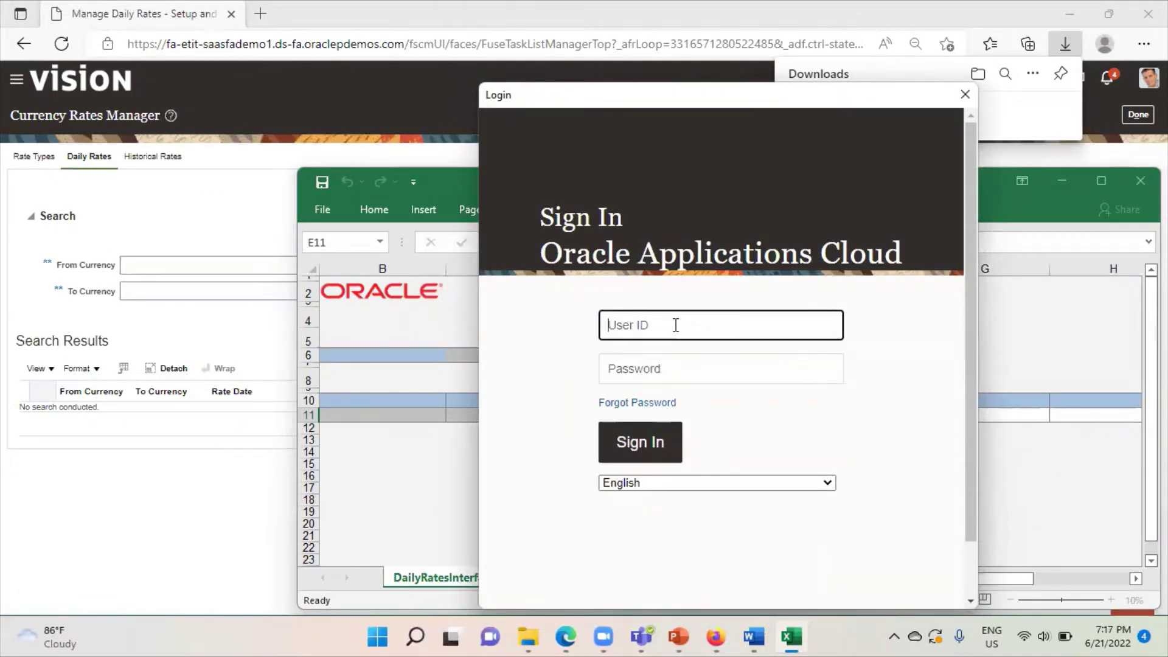
pyautogui.write('casey.brown')
pyautogui.press('Tab')
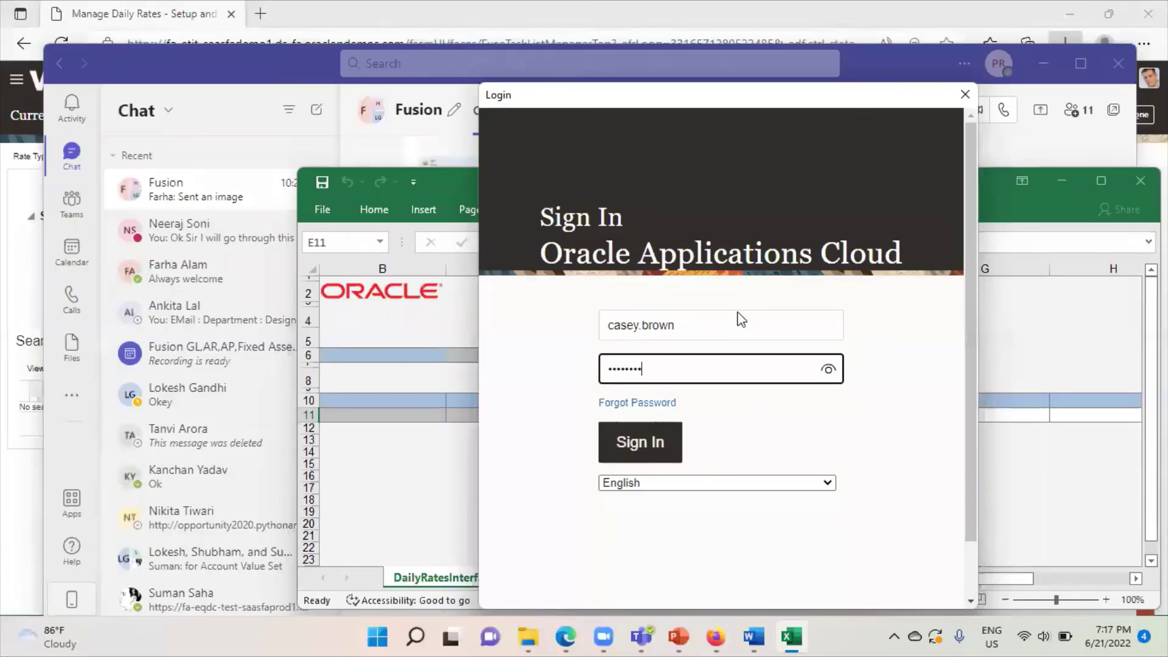
pyautogui.click(657, 445)
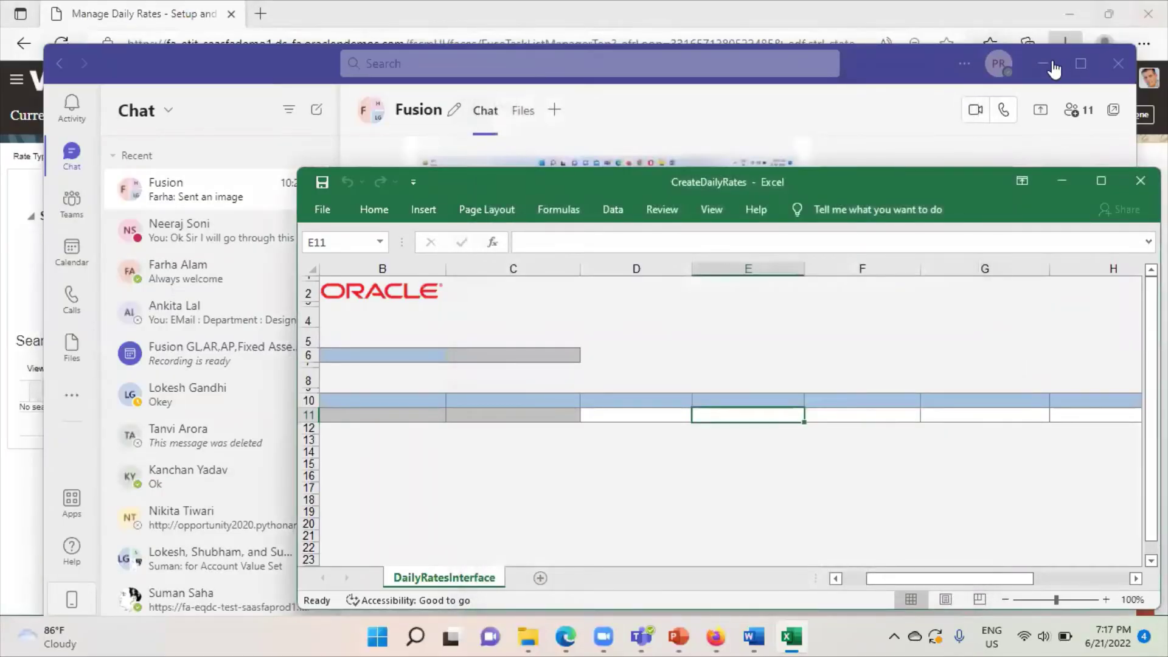
# Minimize the Teams chat window and maximize Excel
pyautogui.click(1050, 64)
pyautogui.click(1026, 85)
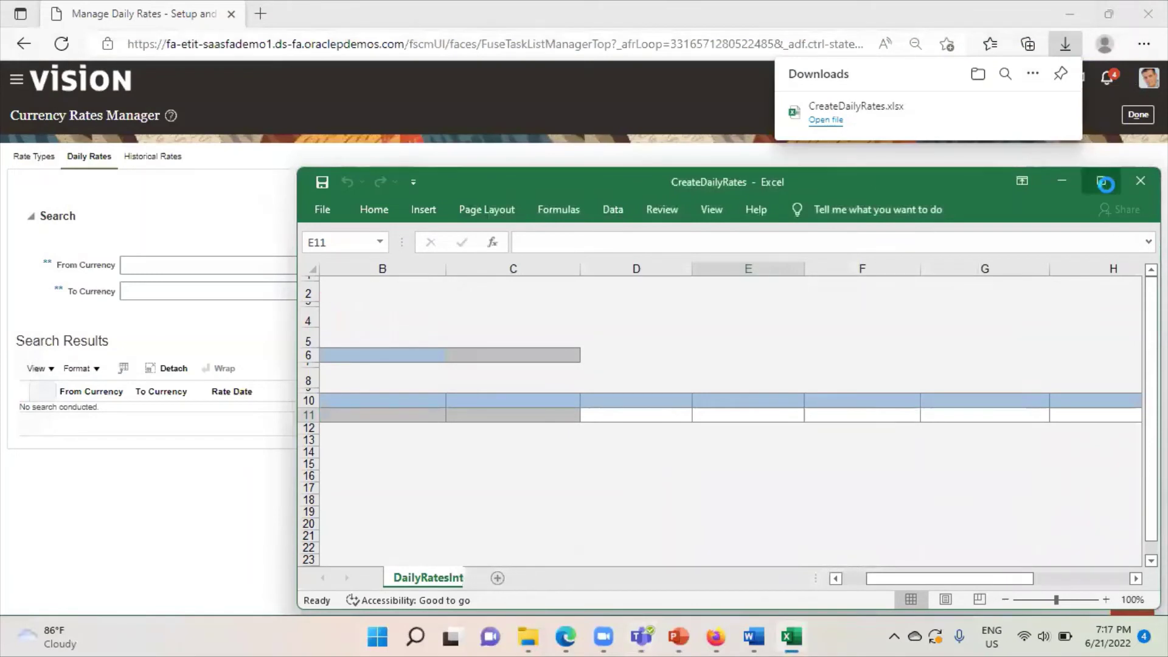
pyautogui.moveTo(1105, 184)
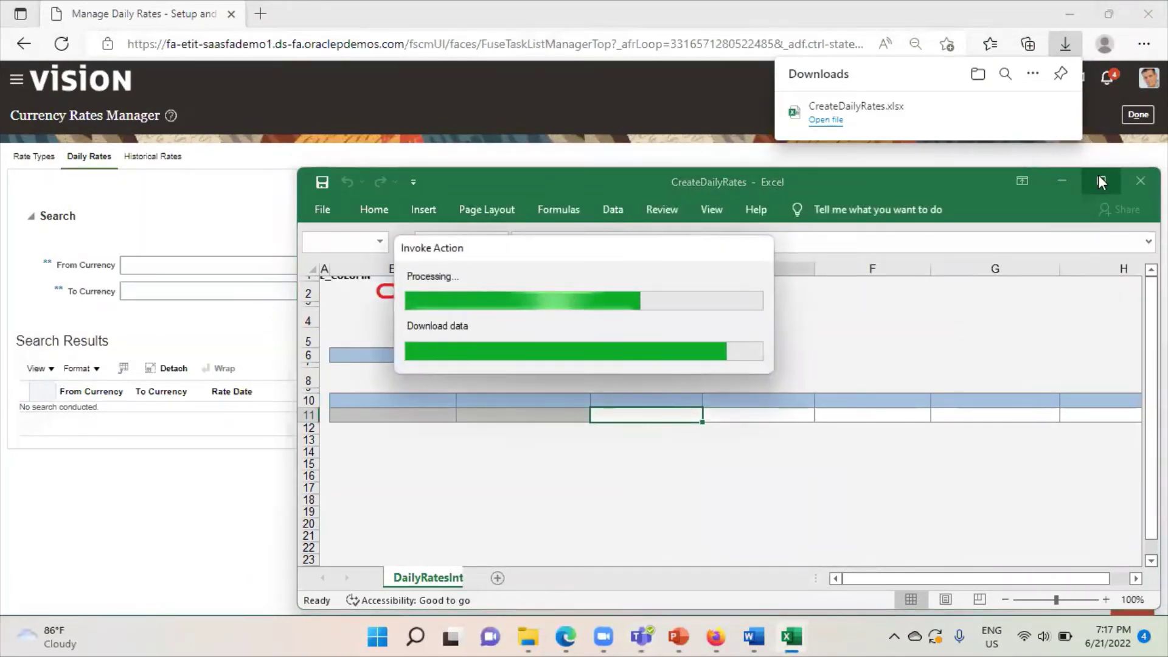
pyautogui.click(1101, 181)
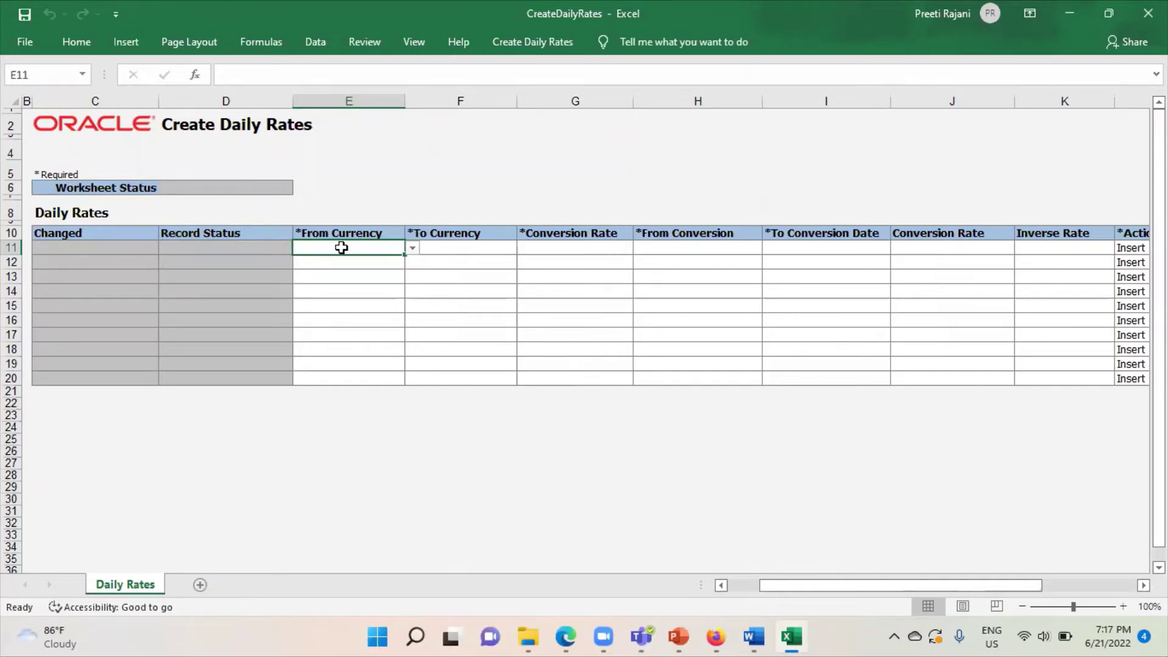
# Set row 11 to convert INR to USD with the Corporate rate type
pyautogui.click(412, 248)
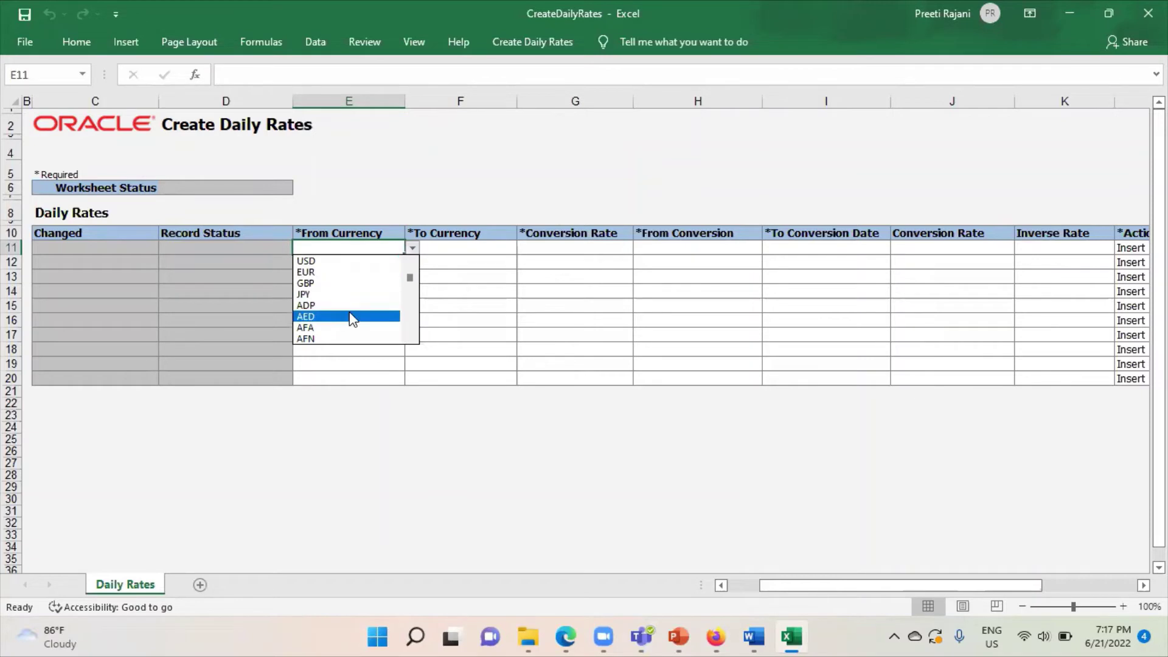
pyautogui.scroll(-20, 414, 327)
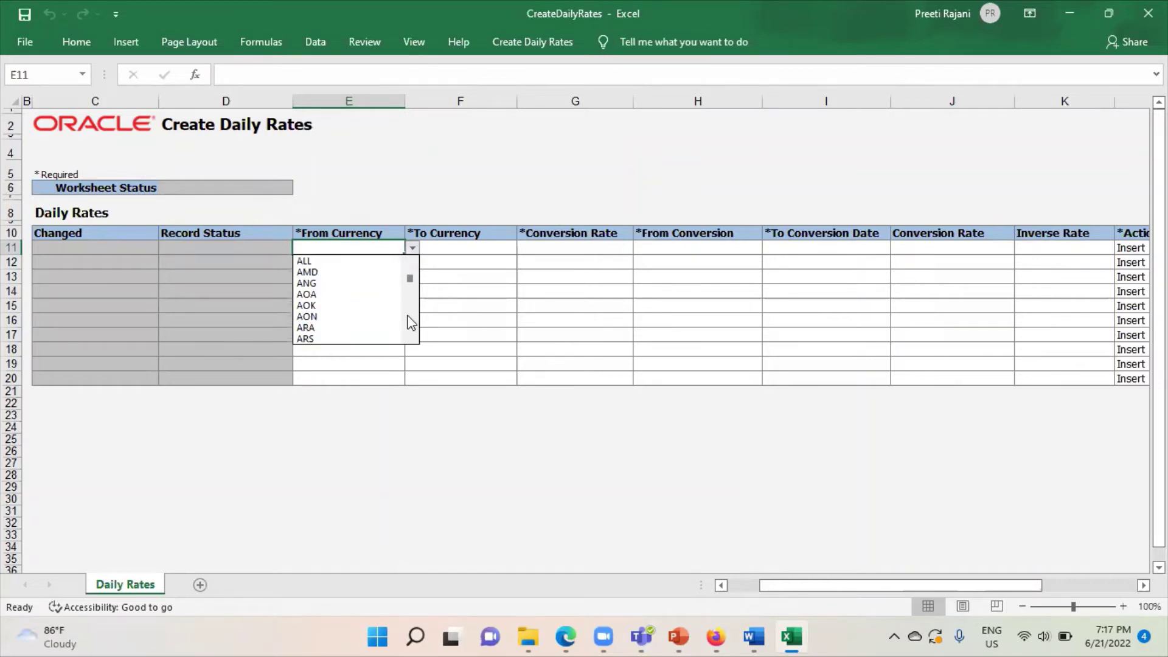
pyautogui.scroll(-3, 411, 323)
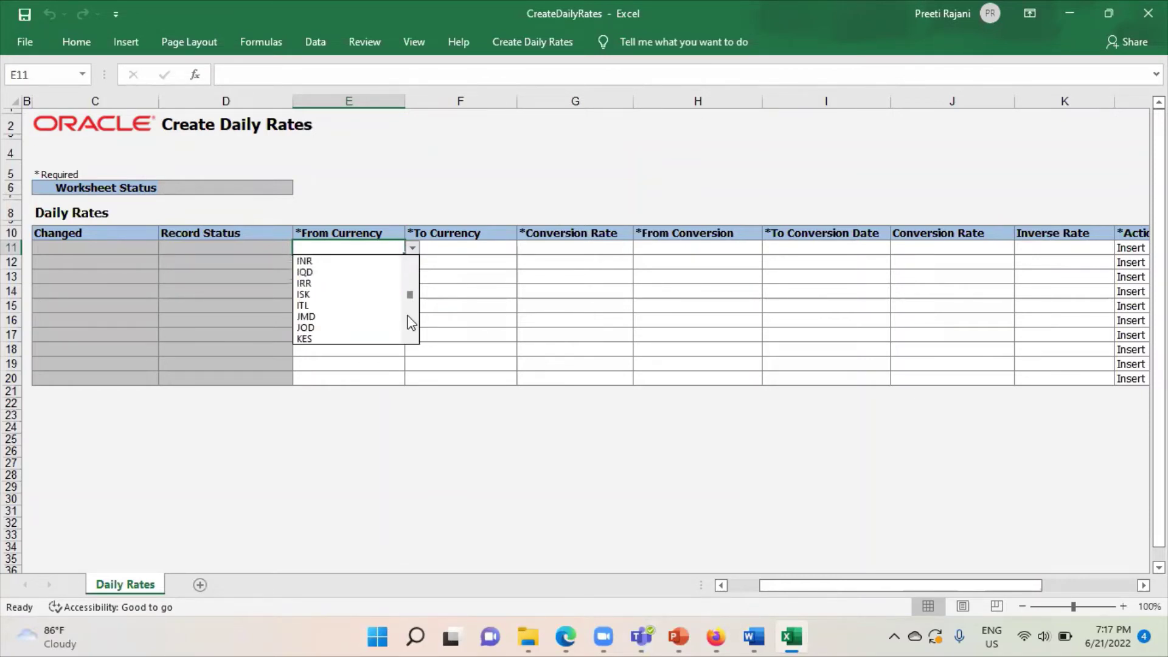
pyautogui.click(326, 261)
pyautogui.click(457, 243)
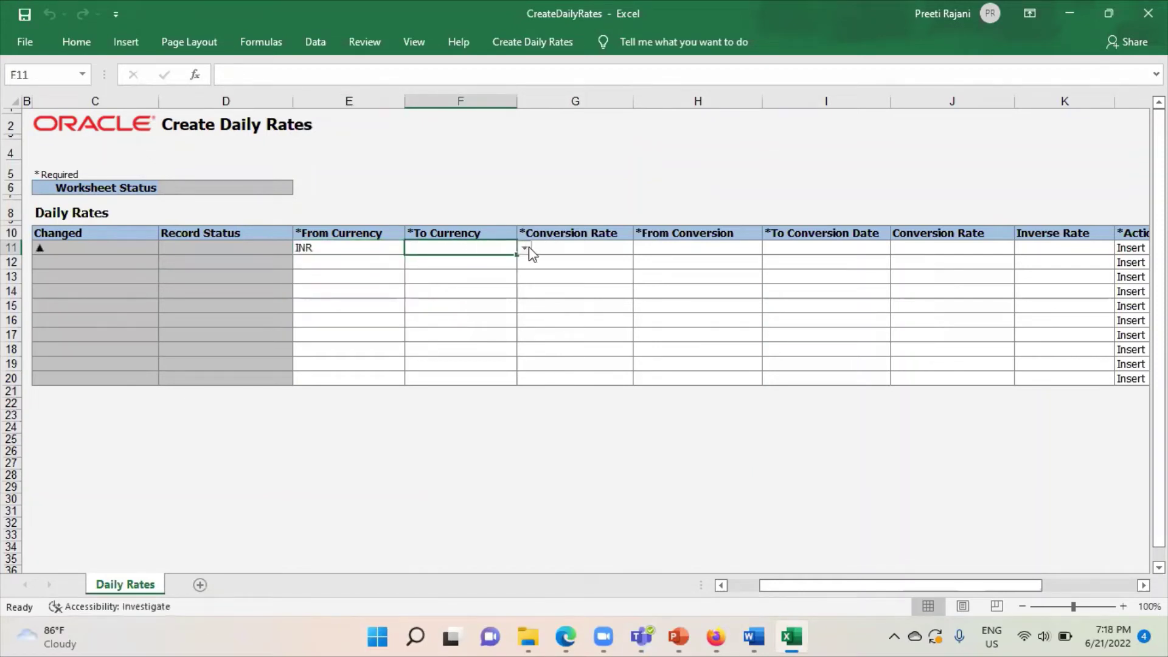
pyautogui.click(524, 248)
pyautogui.click(477, 262)
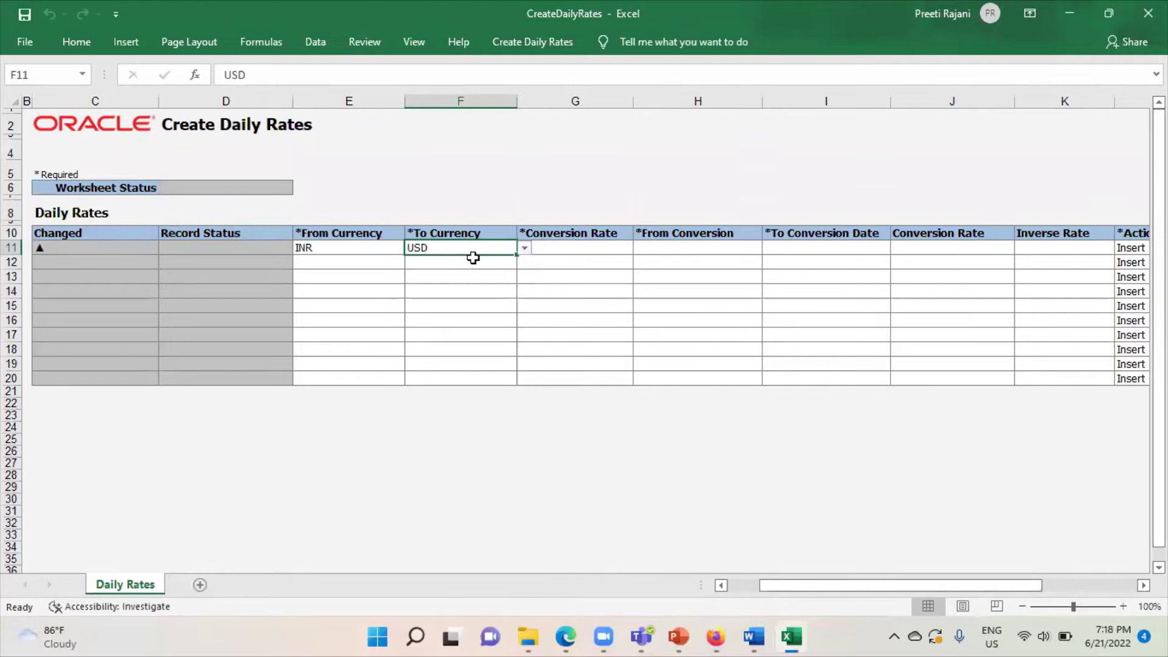
pyautogui.click(556, 249)
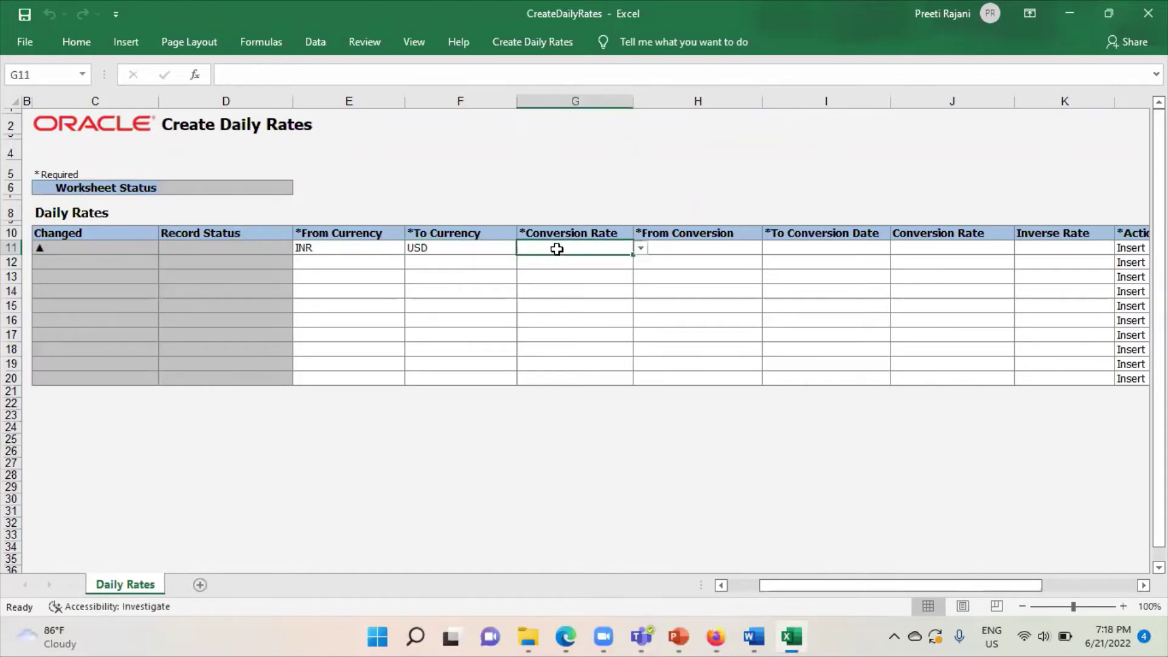
pyautogui.click(641, 248)
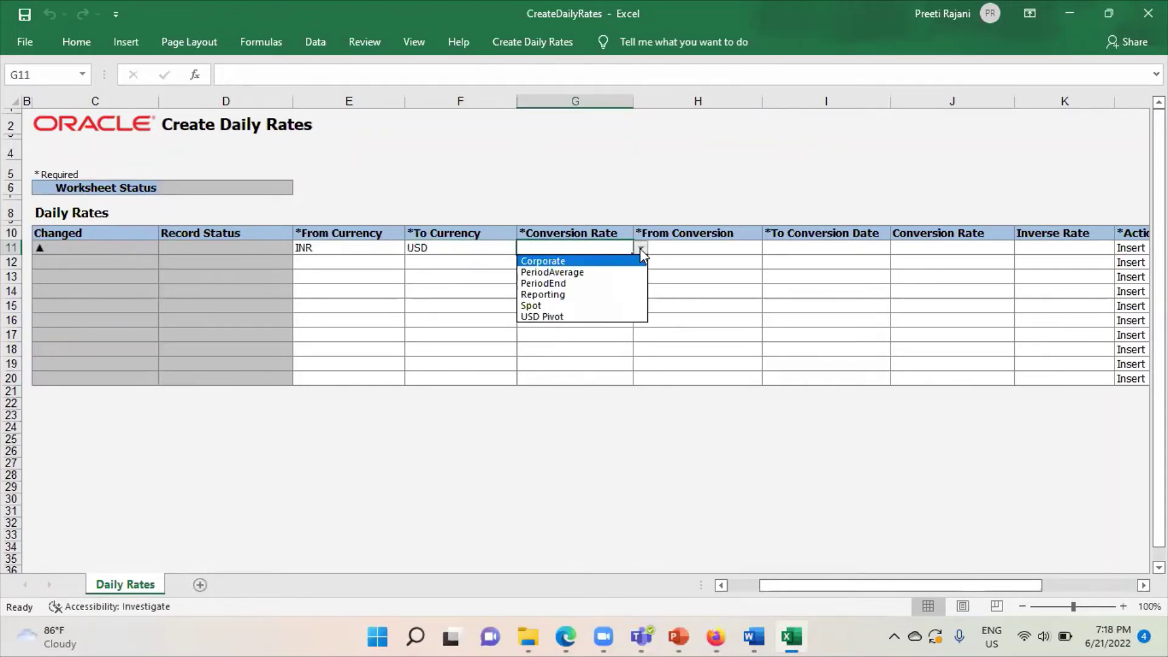
pyautogui.click(584, 261)
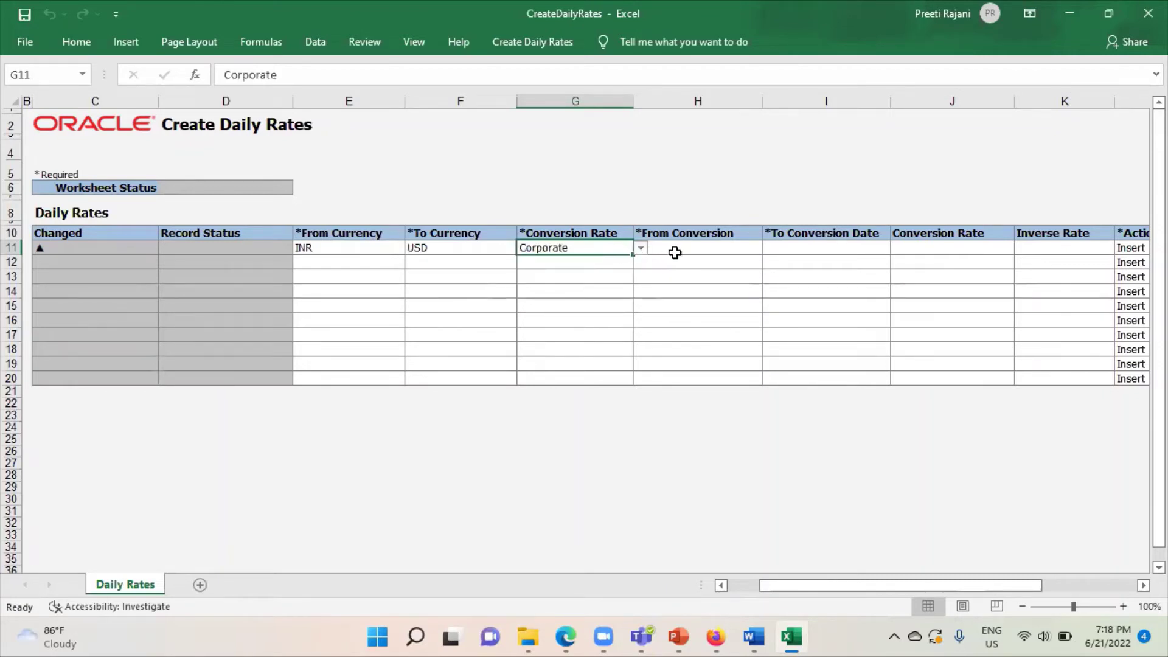
# Enter 6/21/2022 as both conversion dates and 0.0133 as the rate in row 11
pyautogui.click(699, 245)
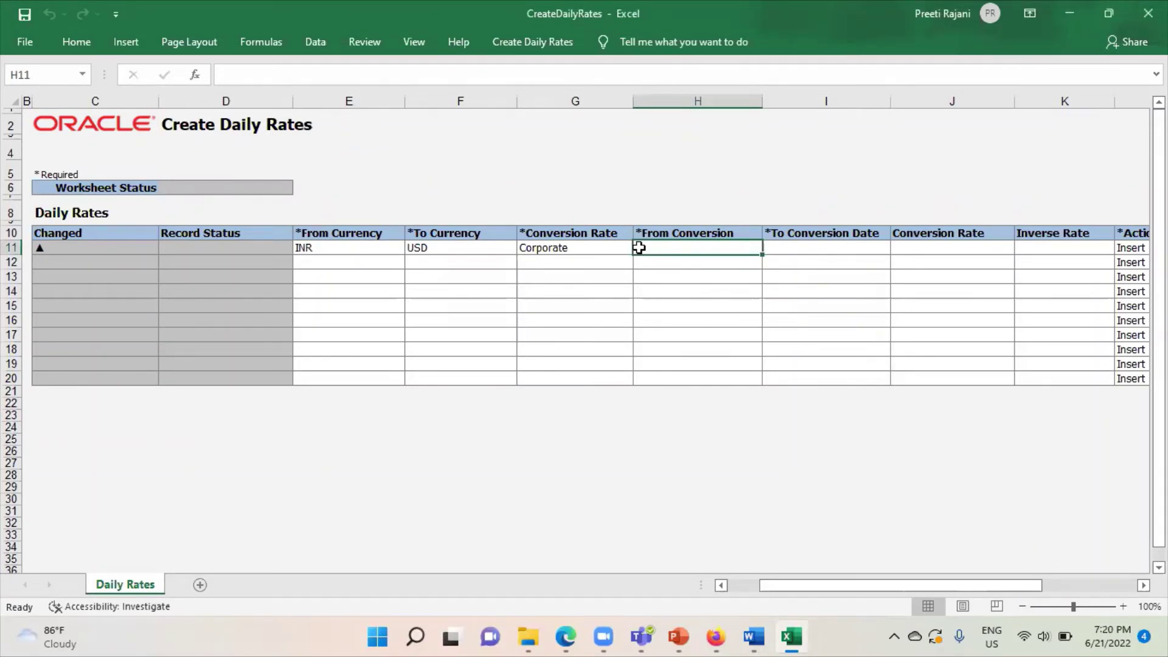
pyautogui.write('6/')
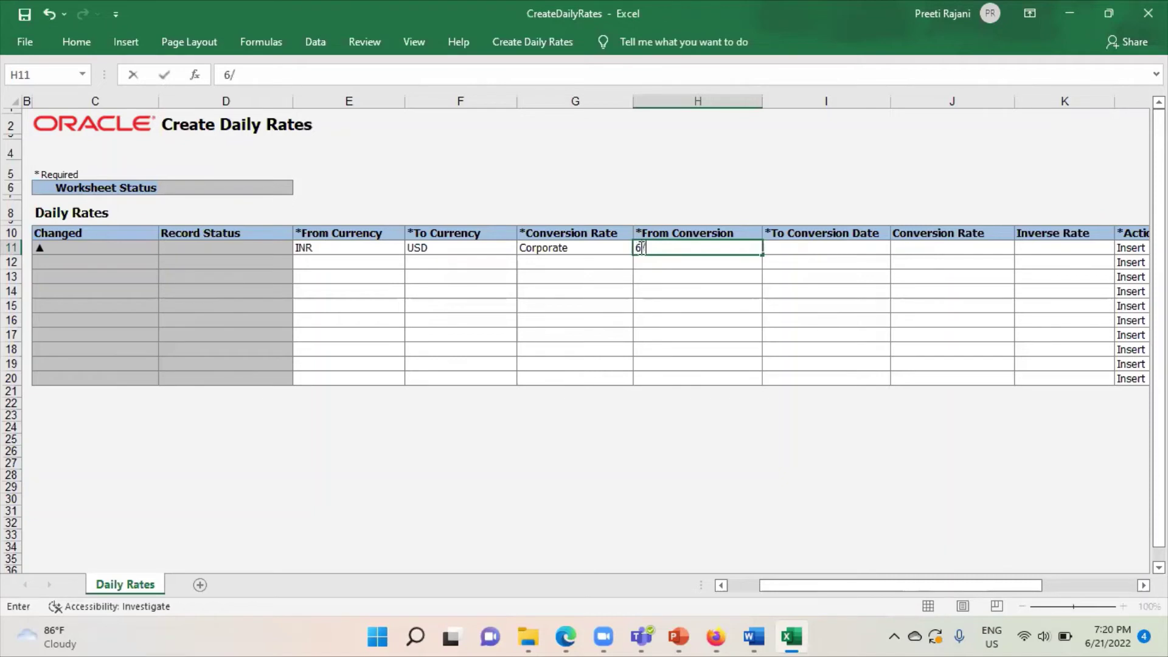
pyautogui.write('21/2022')
pyautogui.click(835, 244)
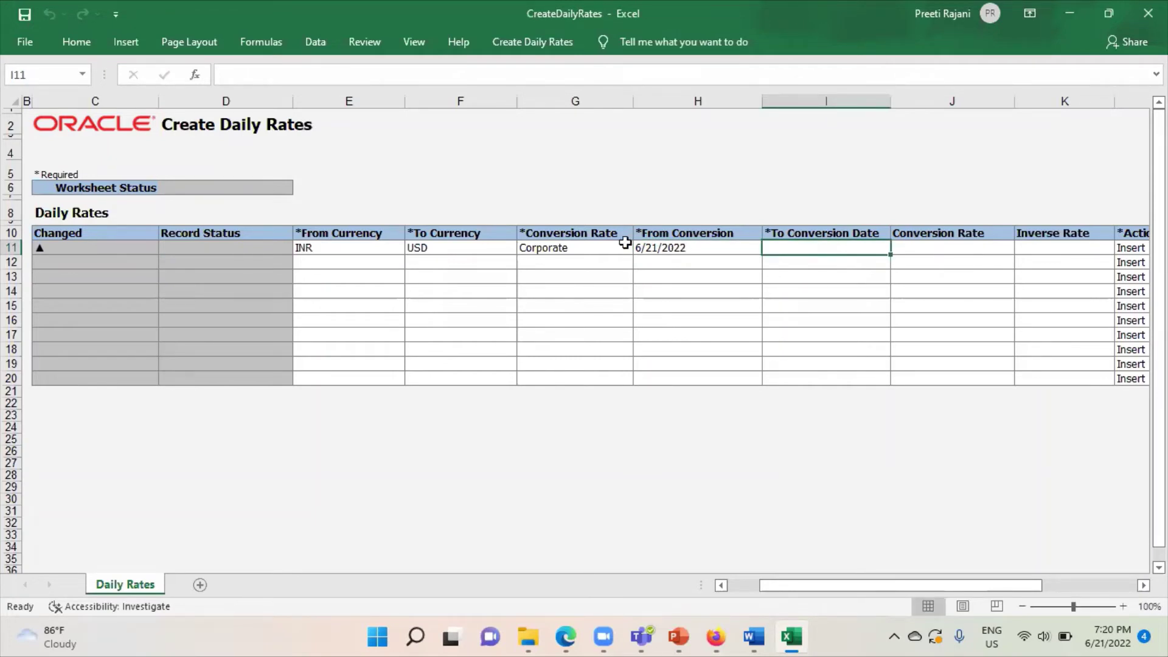
pyautogui.write('6/')
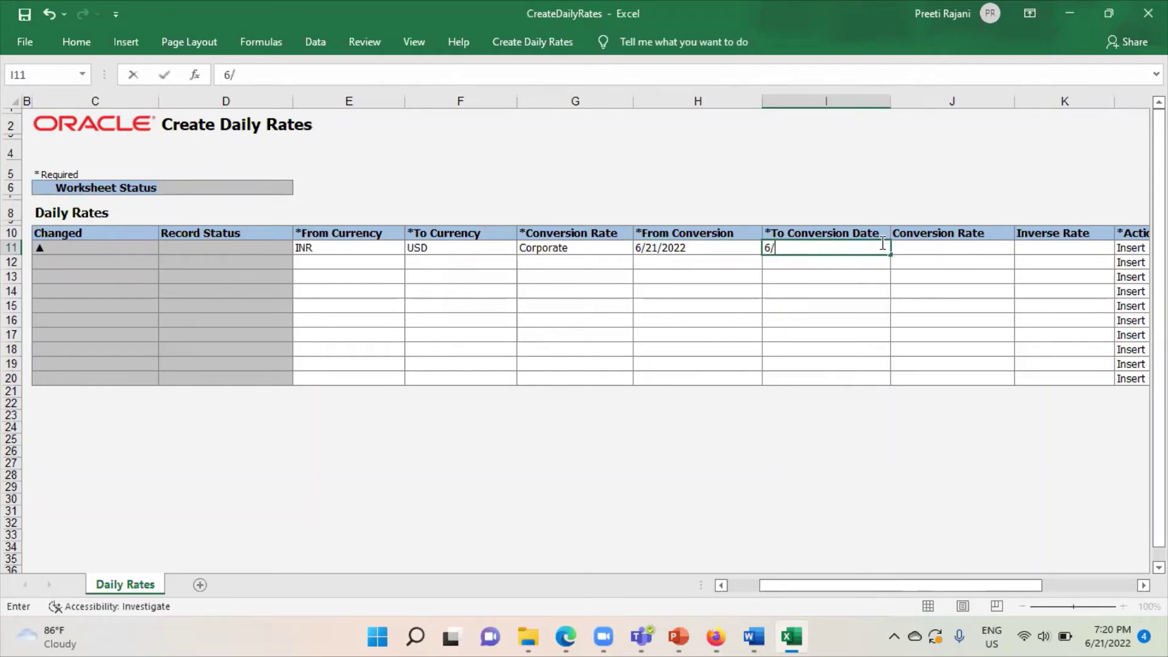
pyautogui.write('21/2022')
pyautogui.click(965, 252)
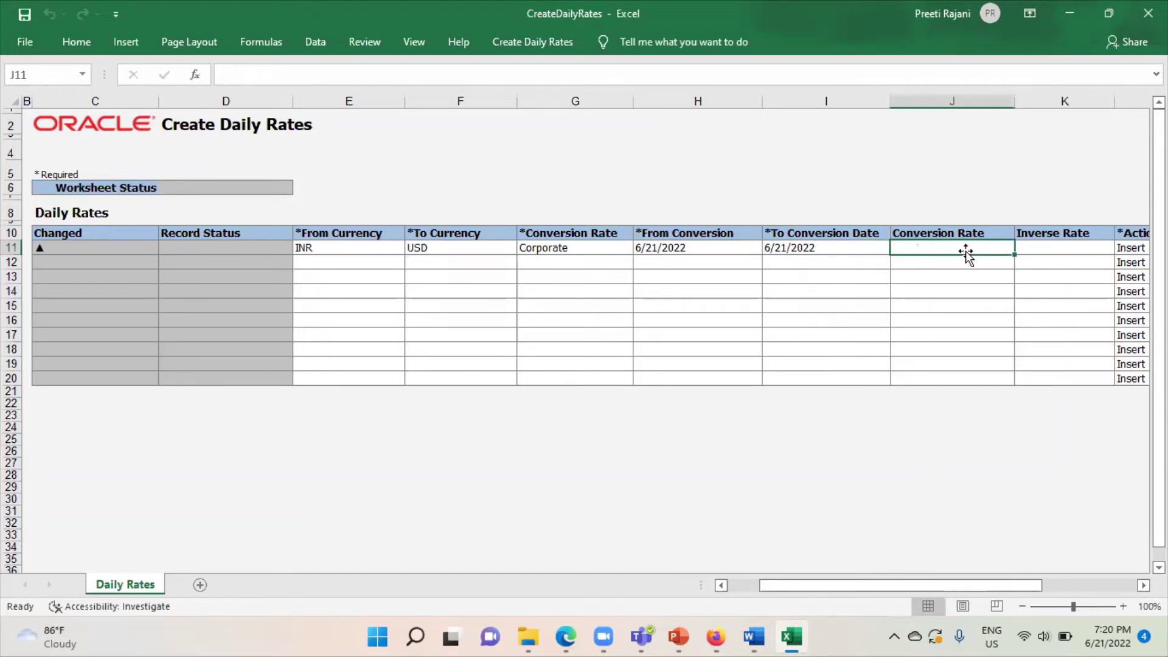
pyautogui.write('.')
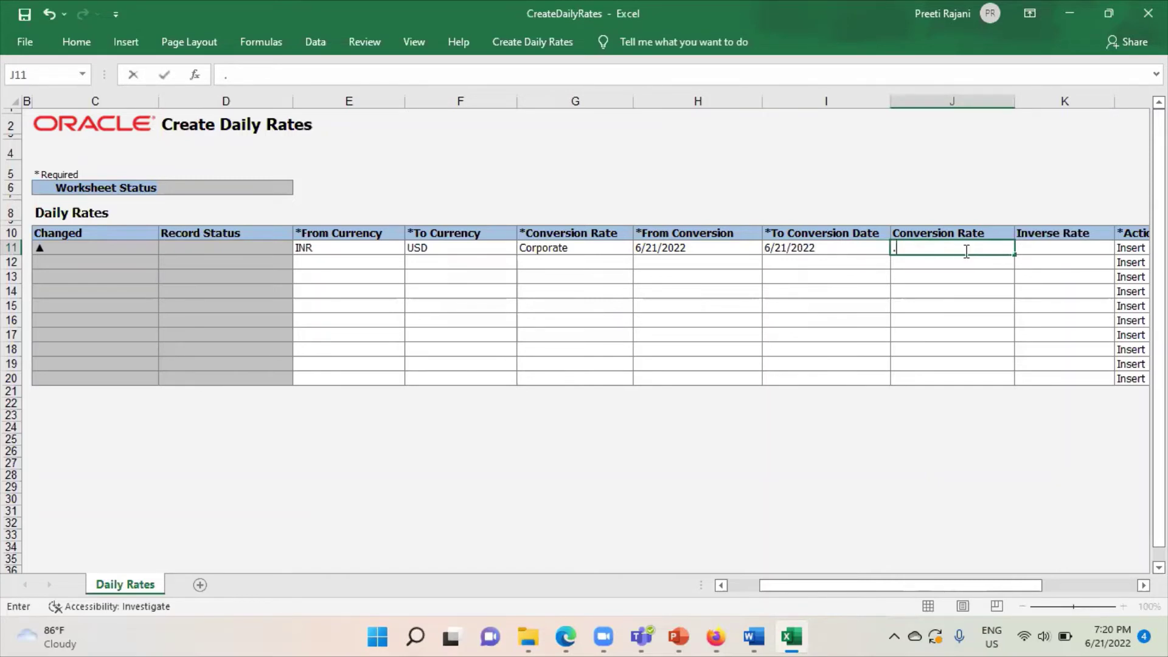
pyautogui.write('0133')
pyautogui.click(317, 261)
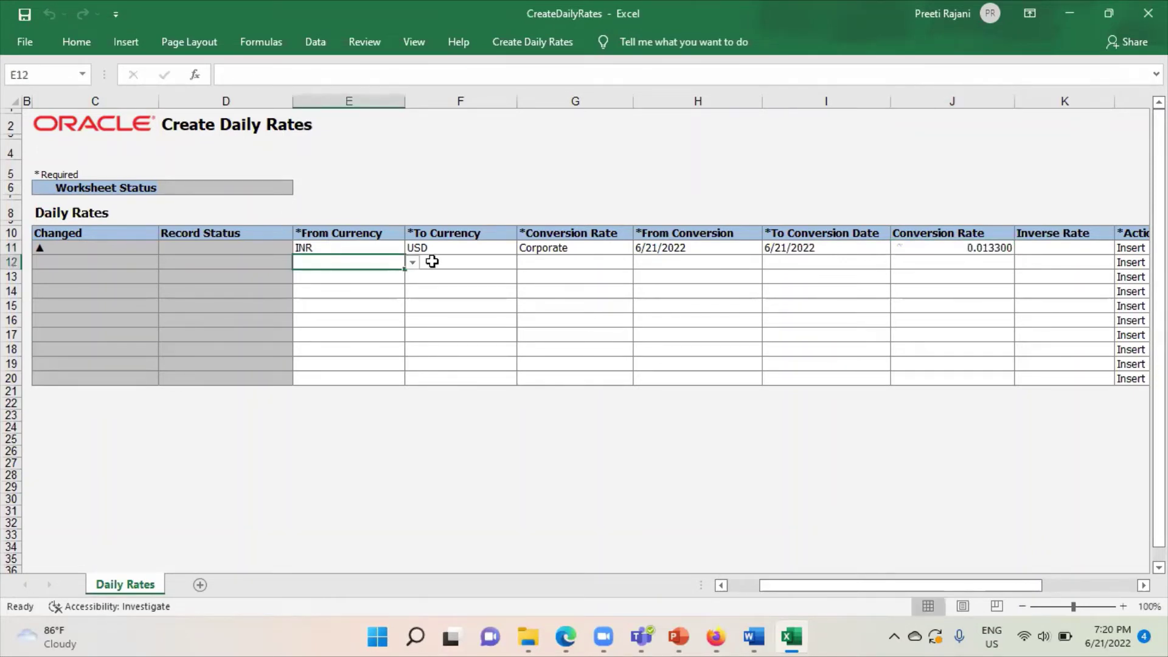
pyautogui.click(412, 263)
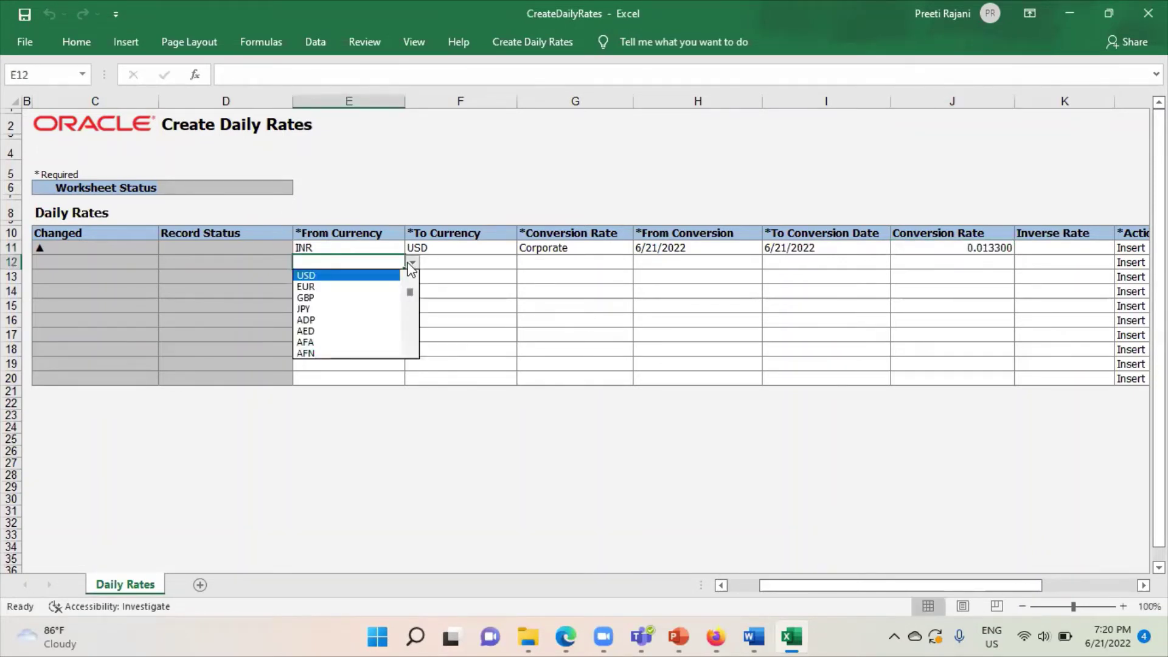
# Set row 12 to convert INR to GBP with the Corporate rate type
pyautogui.click(350, 263)
pyautogui.write('INR')
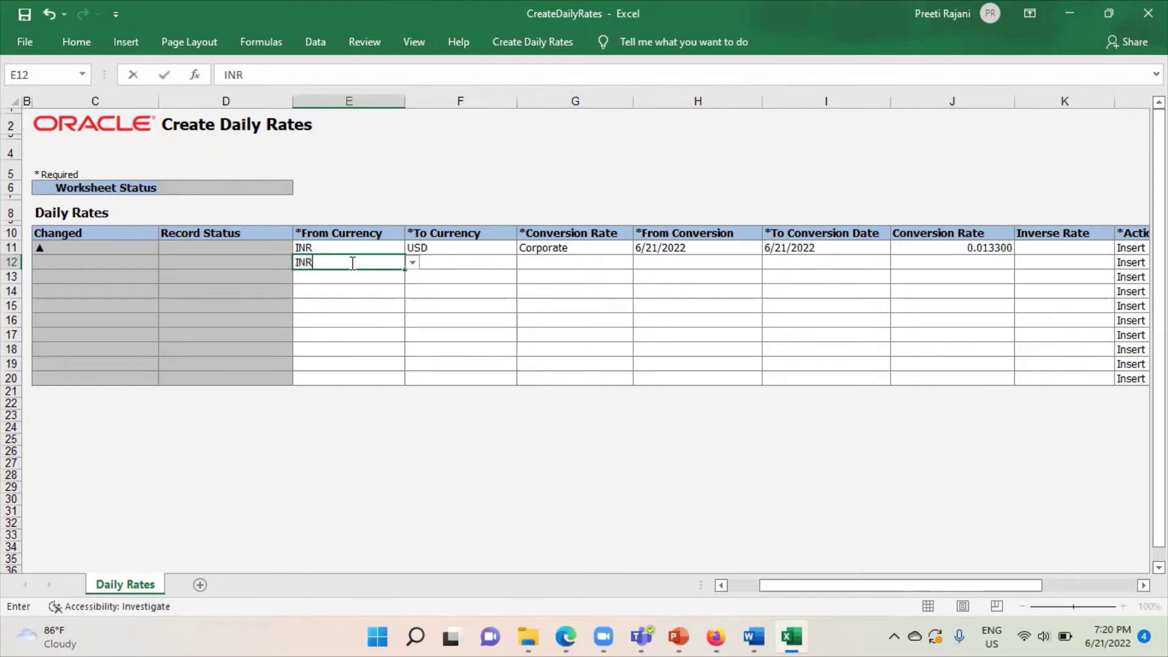
pyautogui.press('Tab')
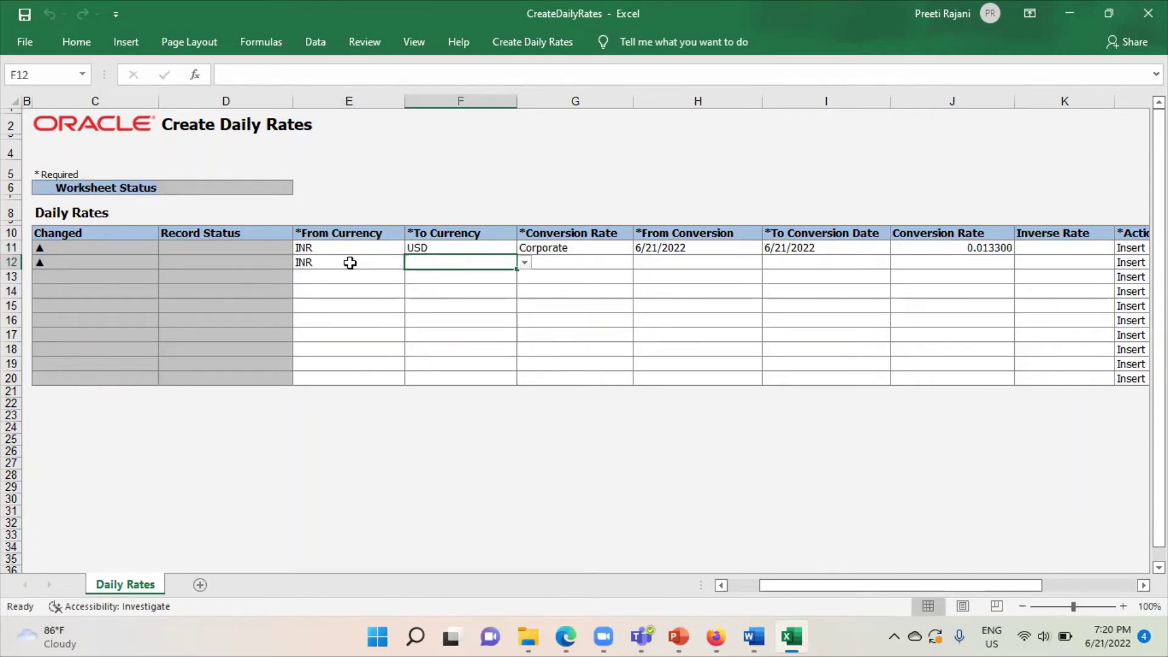
pyautogui.write('GBP')
pyautogui.press('Tab')
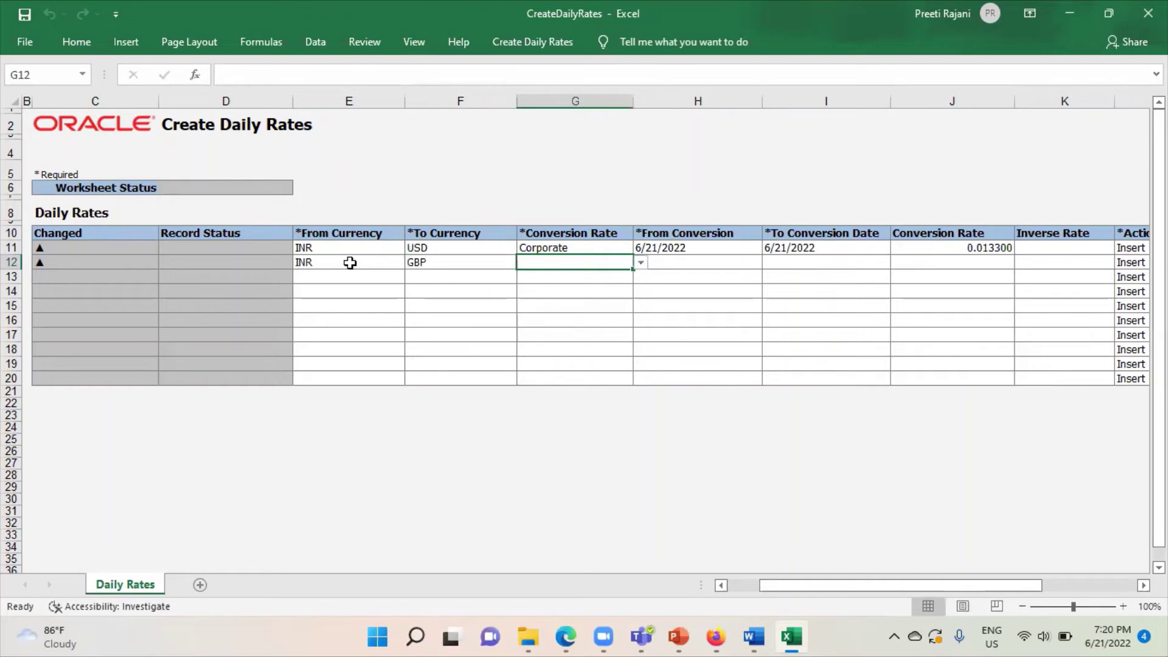
pyautogui.click(642, 262)
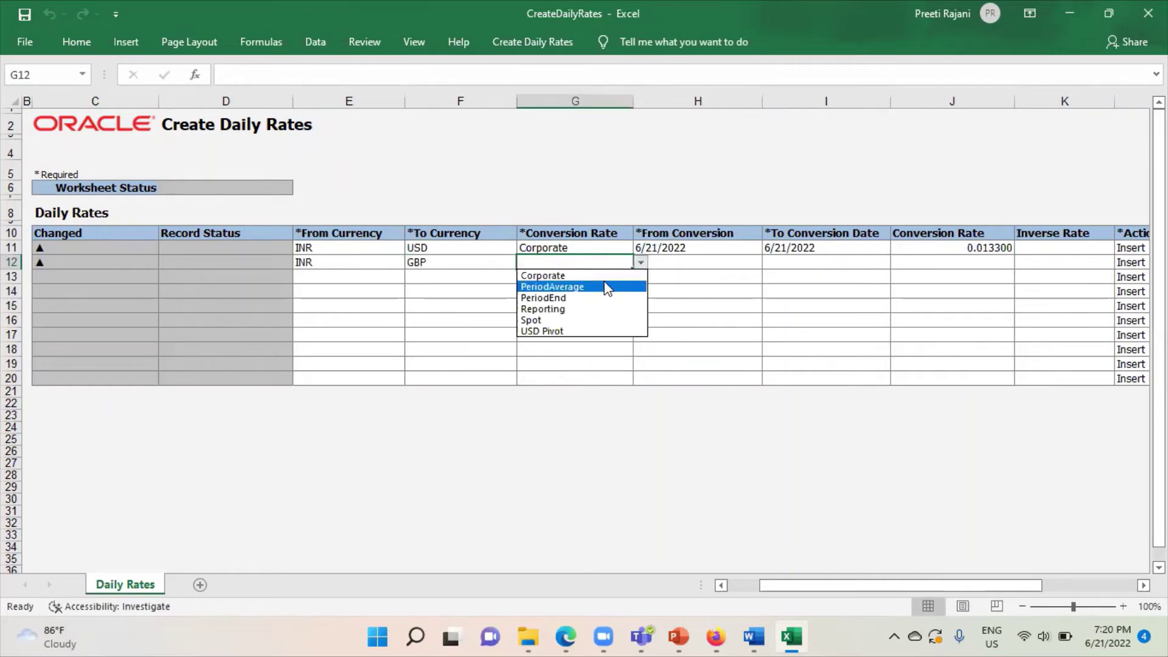
pyautogui.click(552, 275)
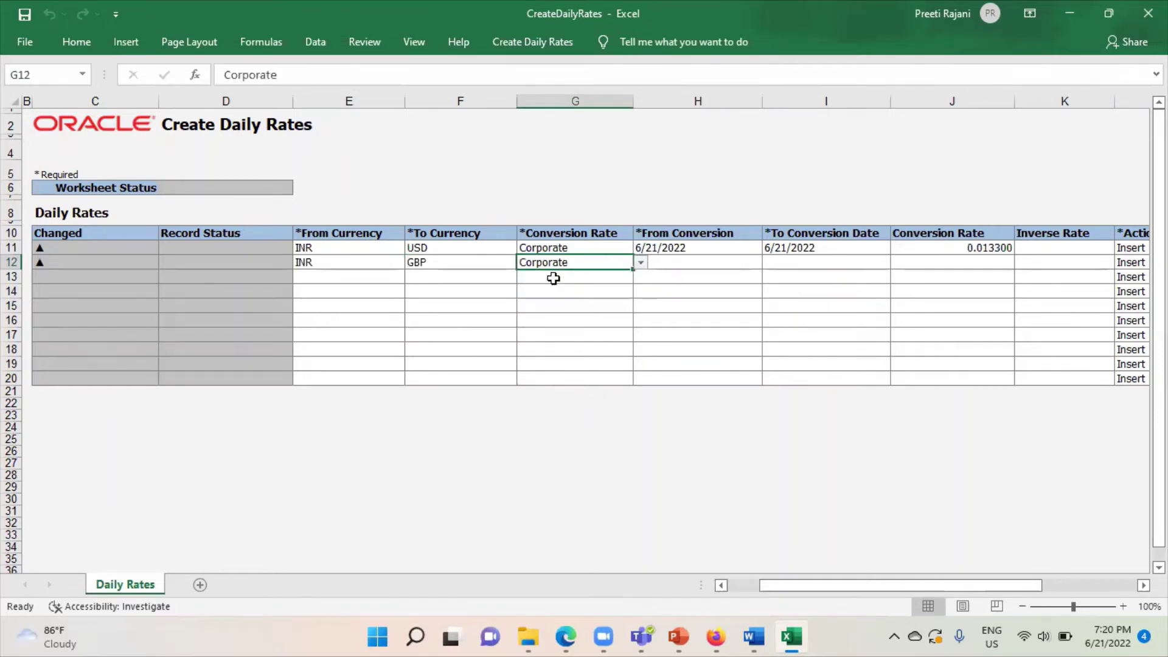
# Copy the 6/21/2022 dates from row 11 into row 12 and enter rate 0.0105
pyautogui.click(695, 263)
pyautogui.click(685, 247)
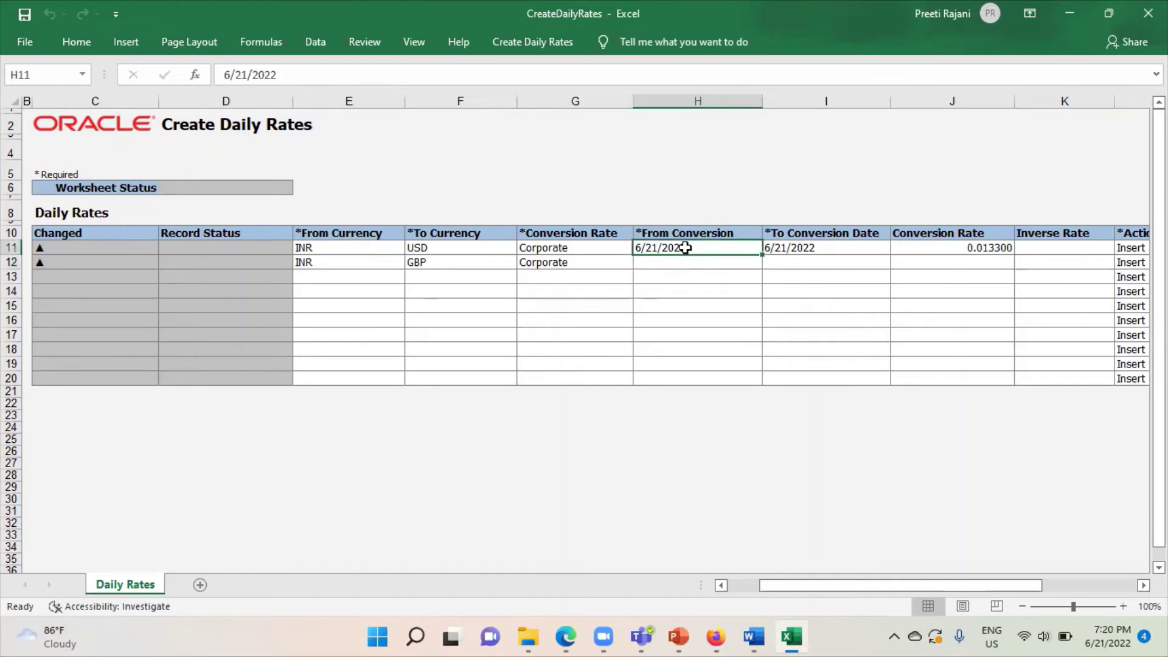
pyautogui.hotkey('ctrl', 'c')
pyautogui.click(679, 270)
pyautogui.press('Return')
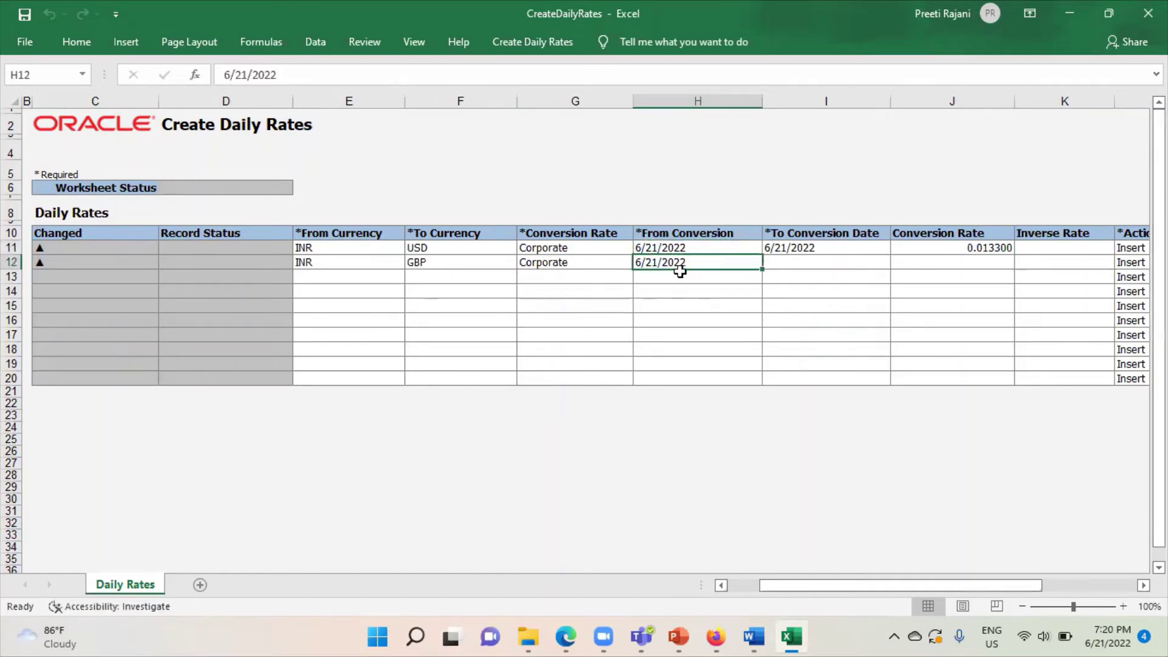
pyautogui.click(779, 248)
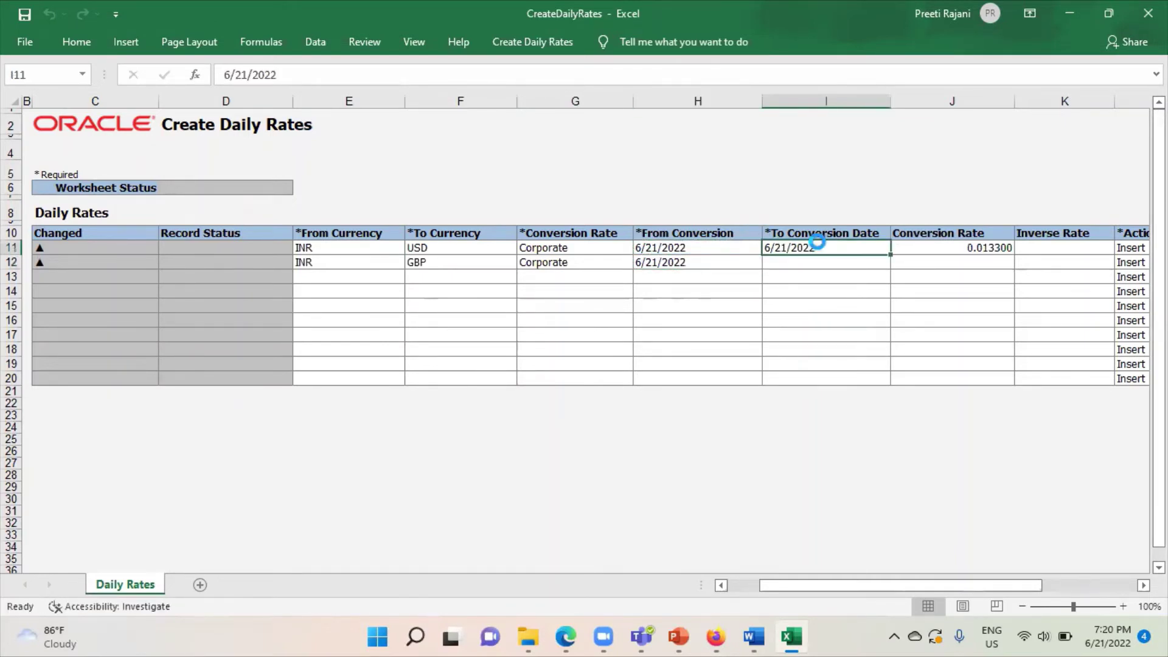
pyautogui.hotkey('ctrl', 'c')
pyautogui.click(818, 261)
pyautogui.press('Return')
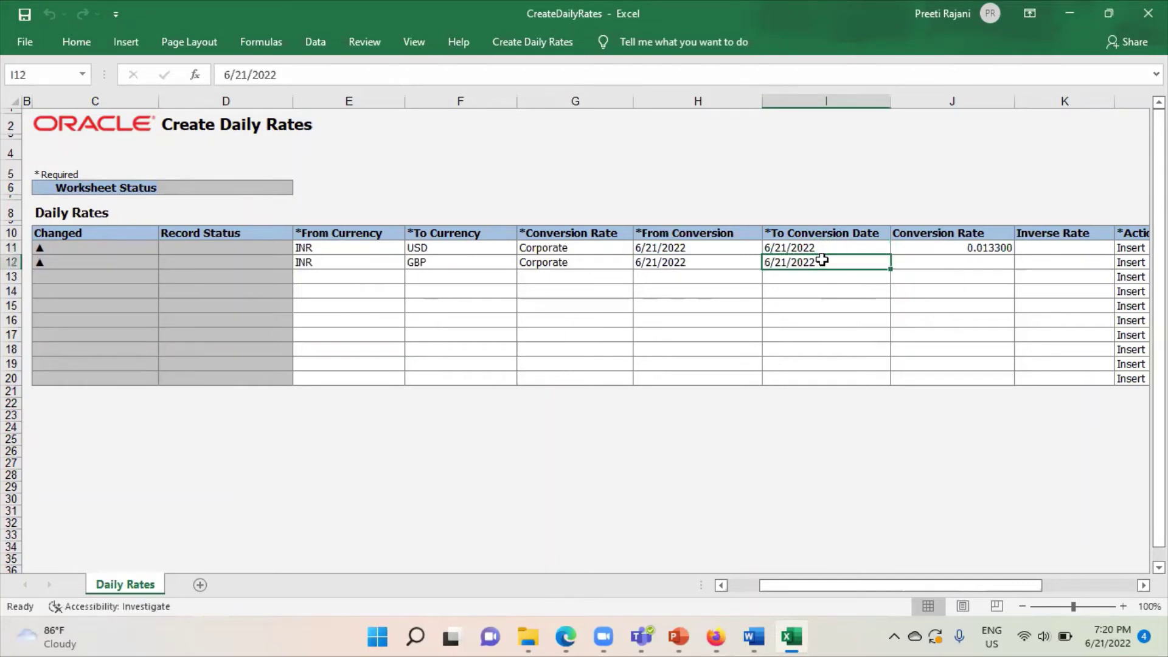
pyautogui.click(938, 264)
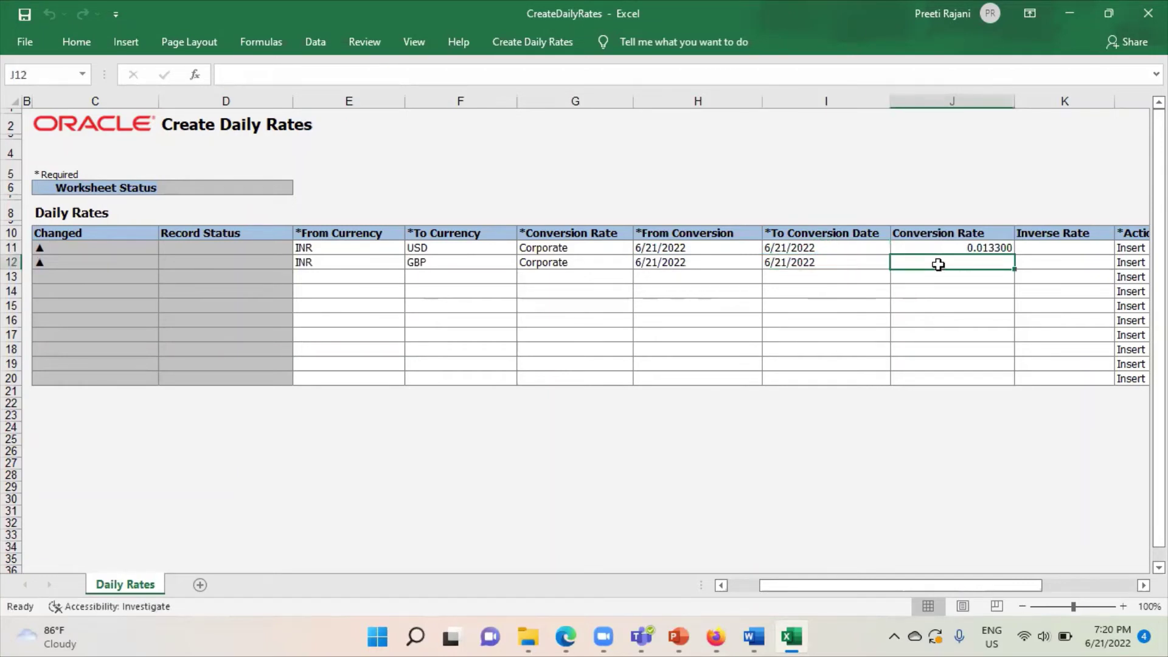
pyautogui.write('.0105')
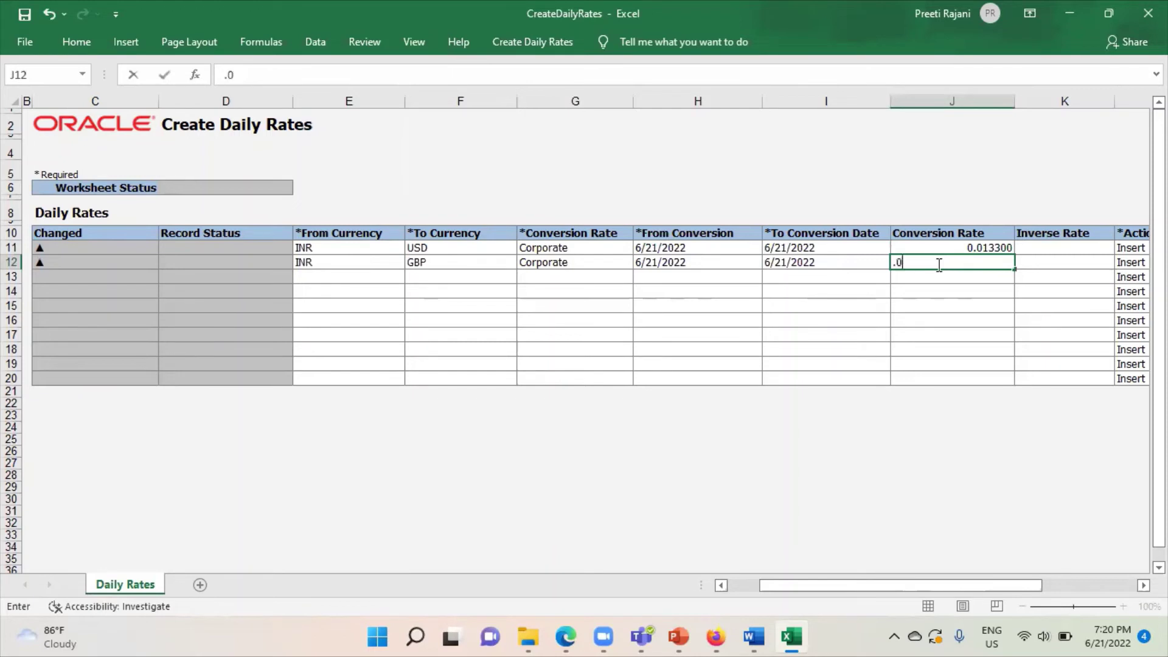
pyautogui.click(435, 437)
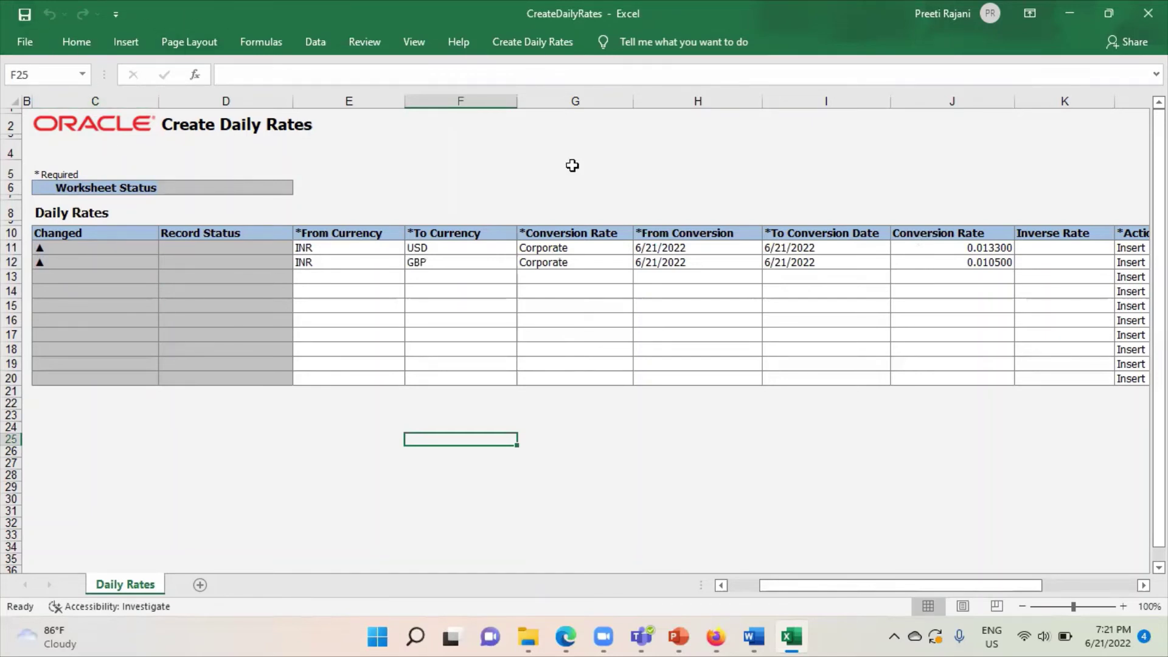
# Submit both rate rows with automatic daily rates import, then switch to the Conversion Rate Type deck
pyautogui.click(533, 41)
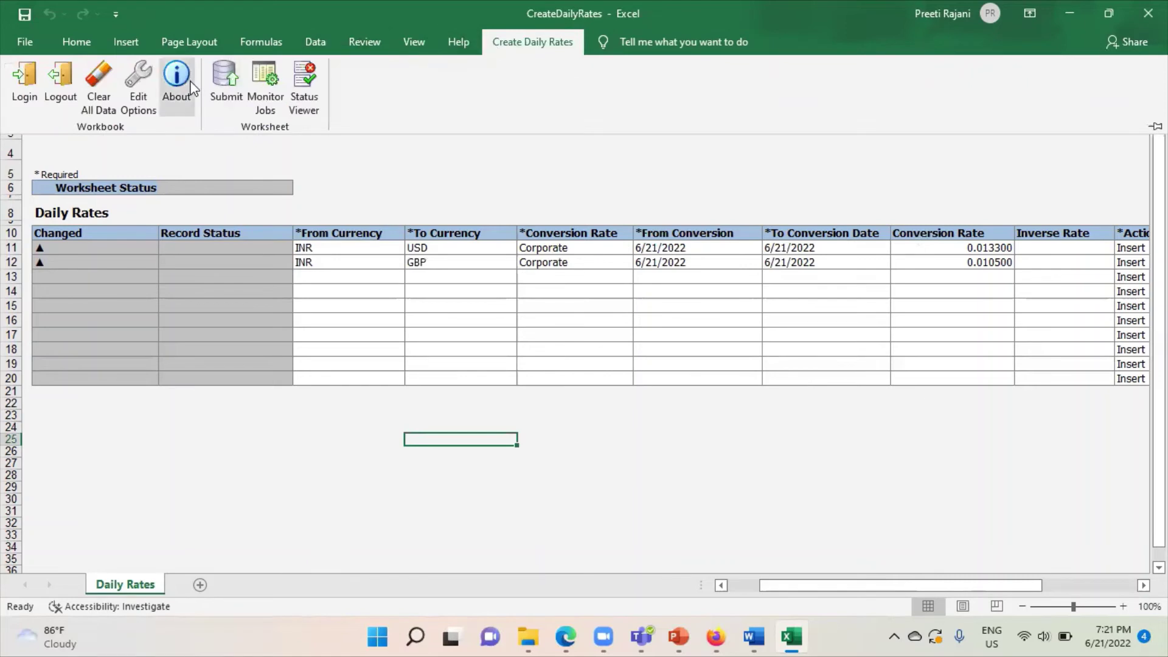
pyautogui.click(236, 83)
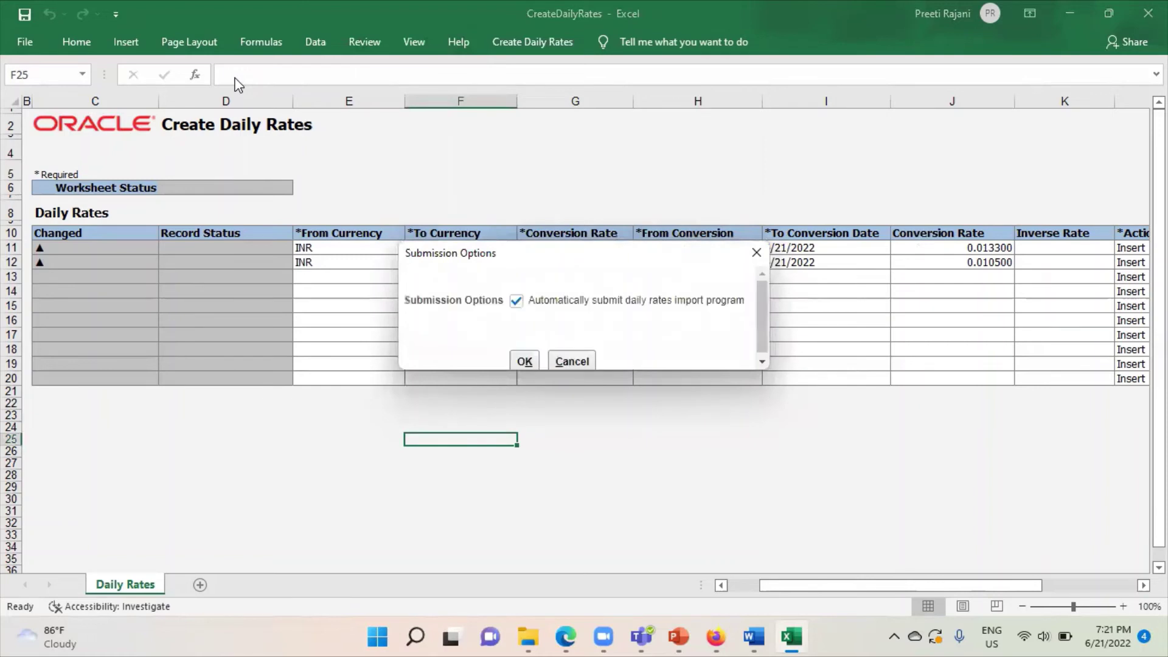
pyautogui.click(524, 361)
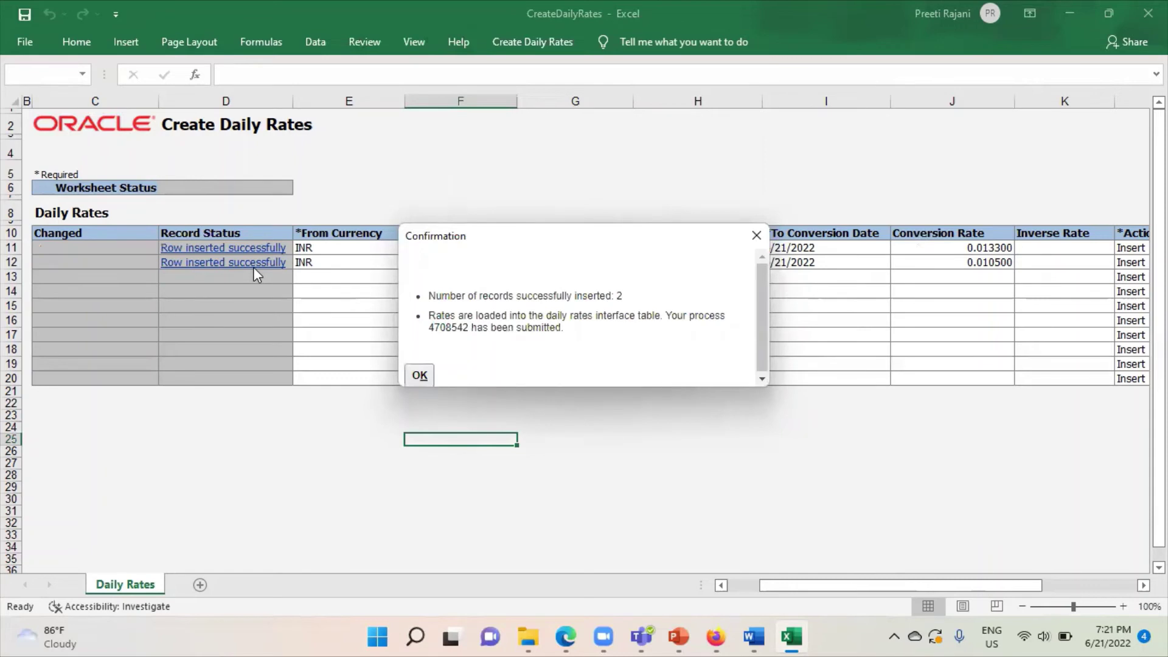
pyautogui.click(420, 375)
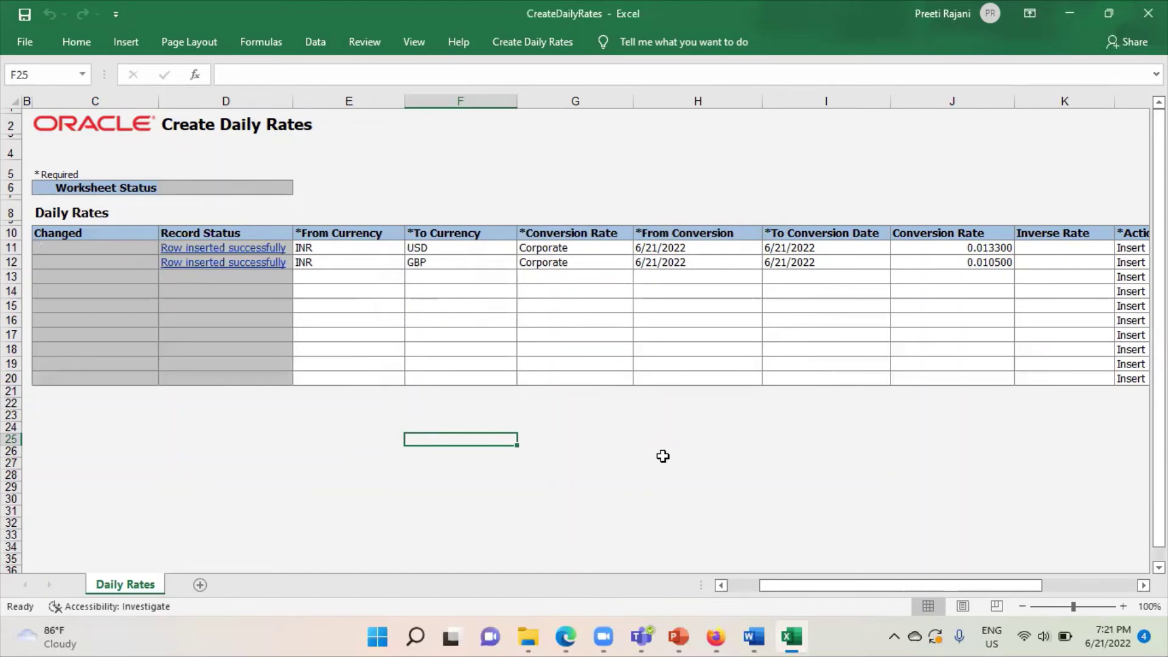
pyautogui.click(677, 636)
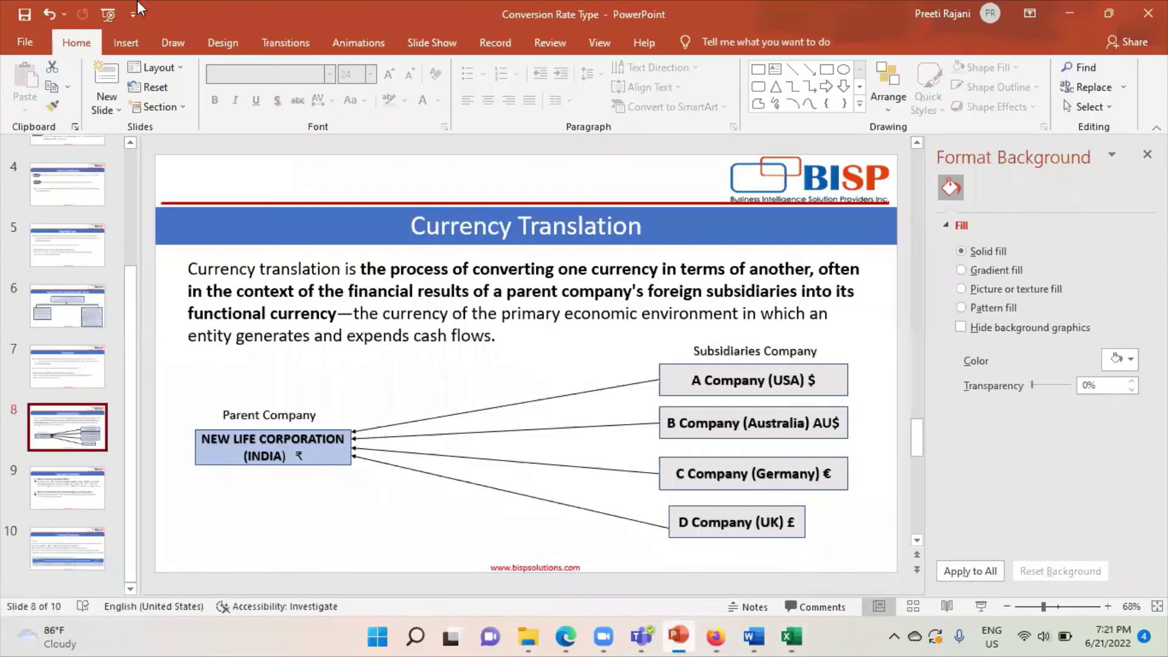